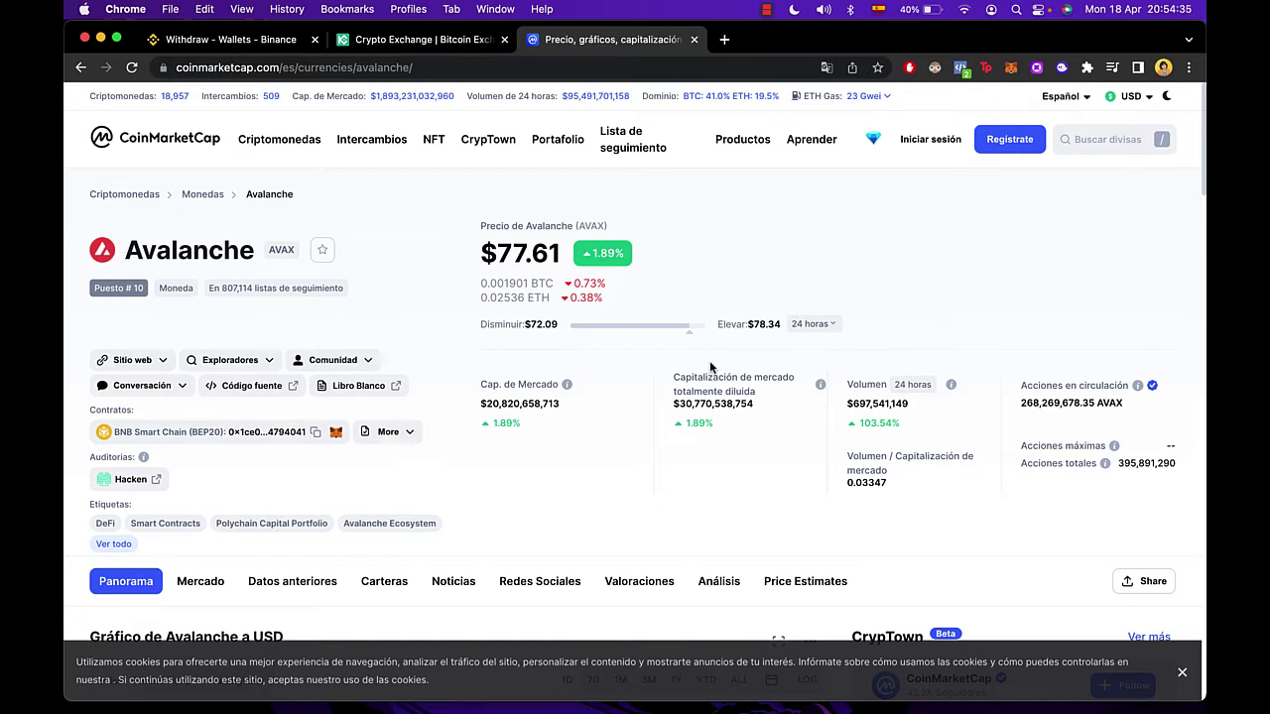
# Close the Binance withdrawal tab and go to the KuCoin home page.
pyautogui.click(401, 40)
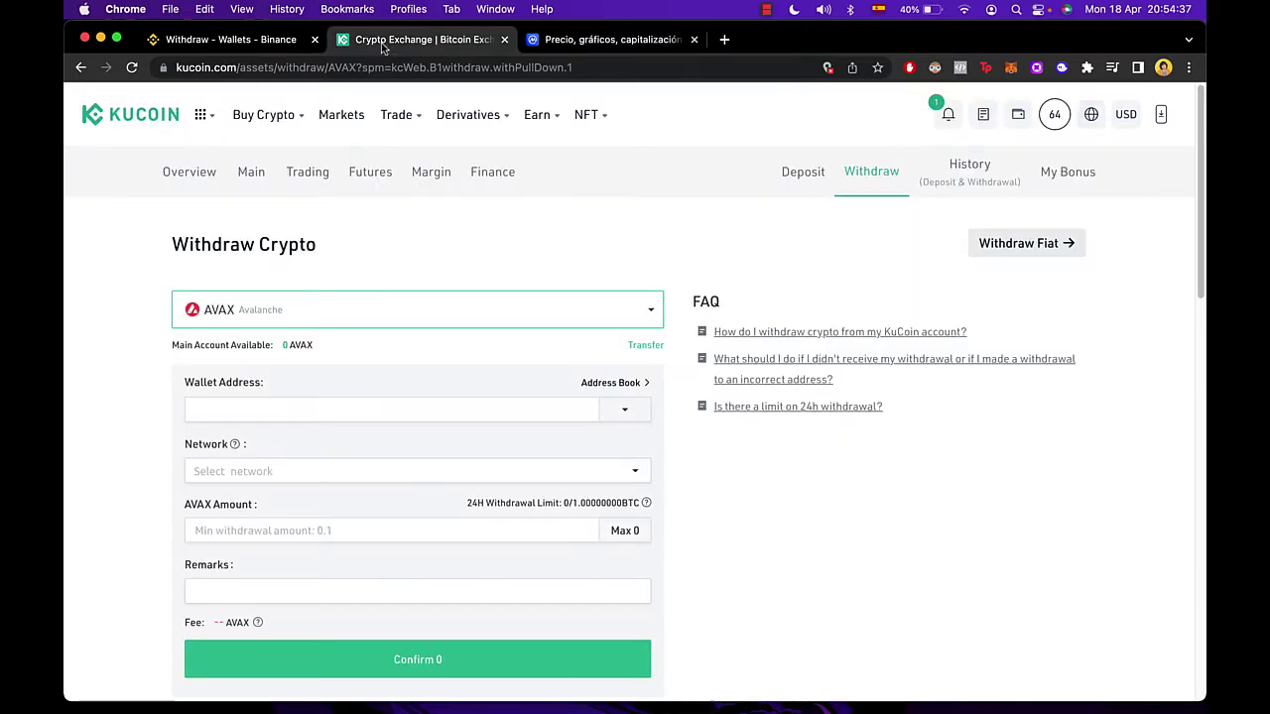
pyautogui.click(313, 40)
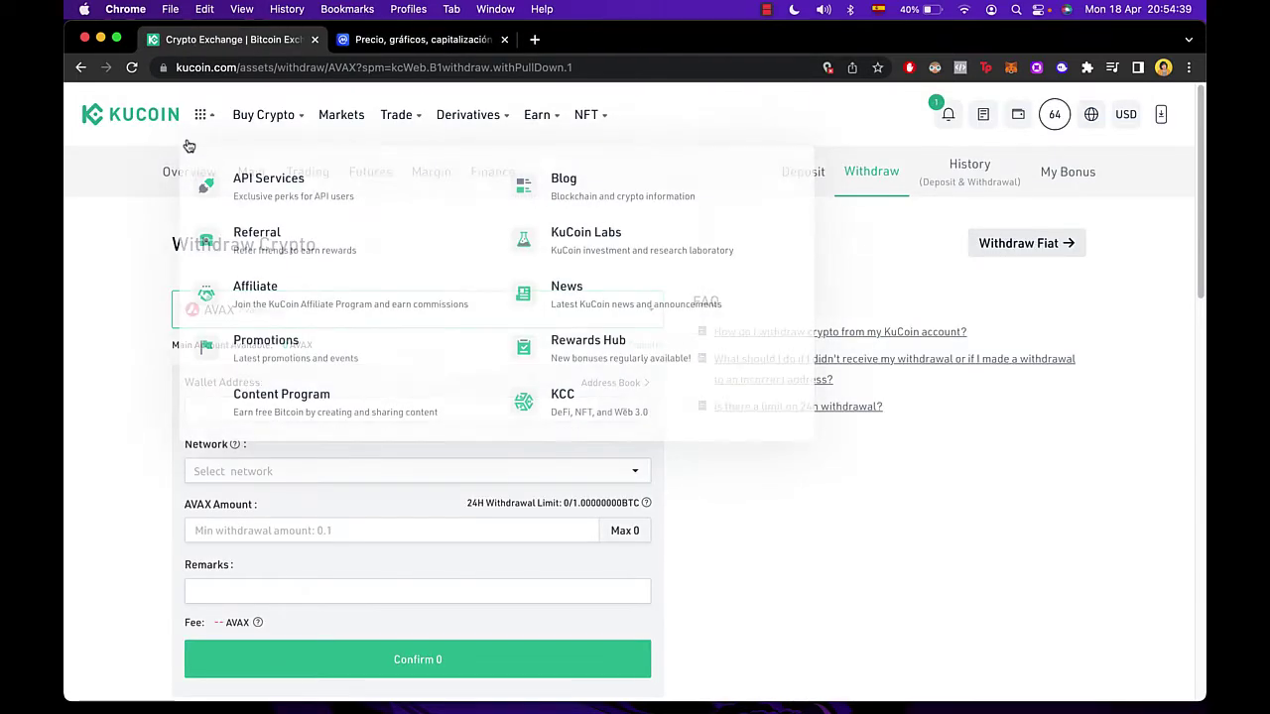
pyautogui.click(130, 114)
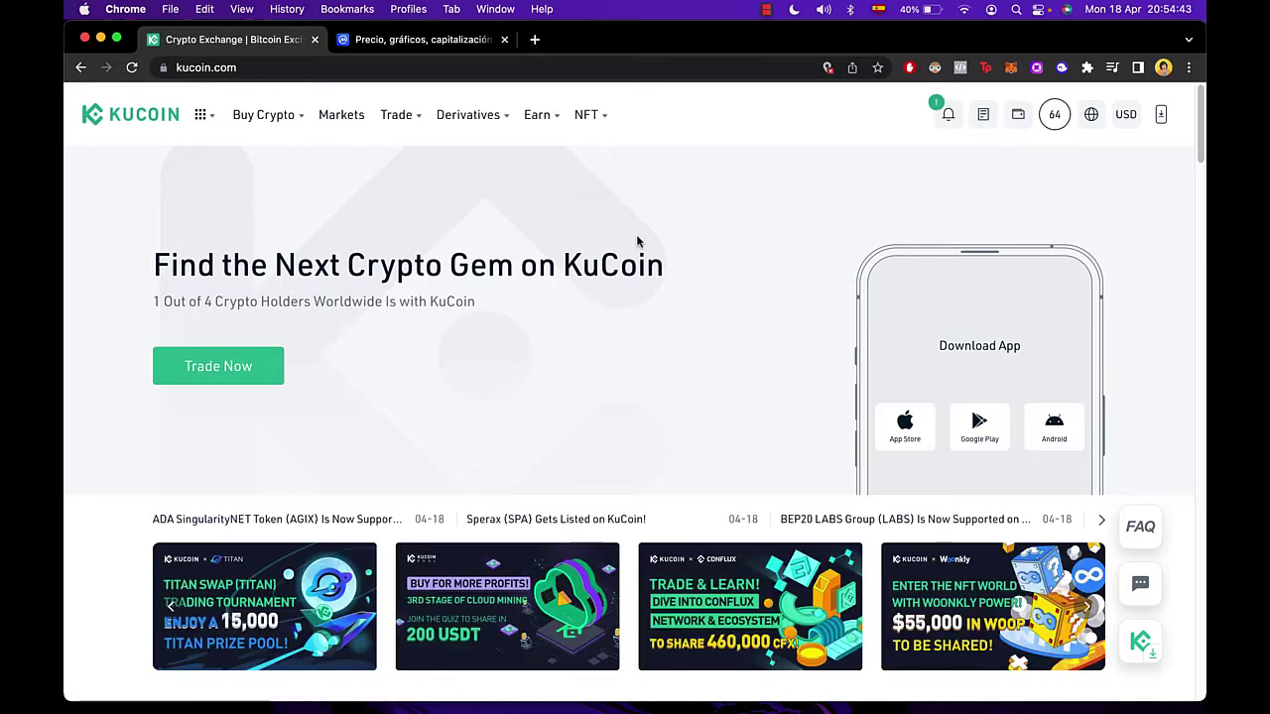
# Open the MetaMask wallet popup to view the account.
pyautogui.moveTo(1014, 129)
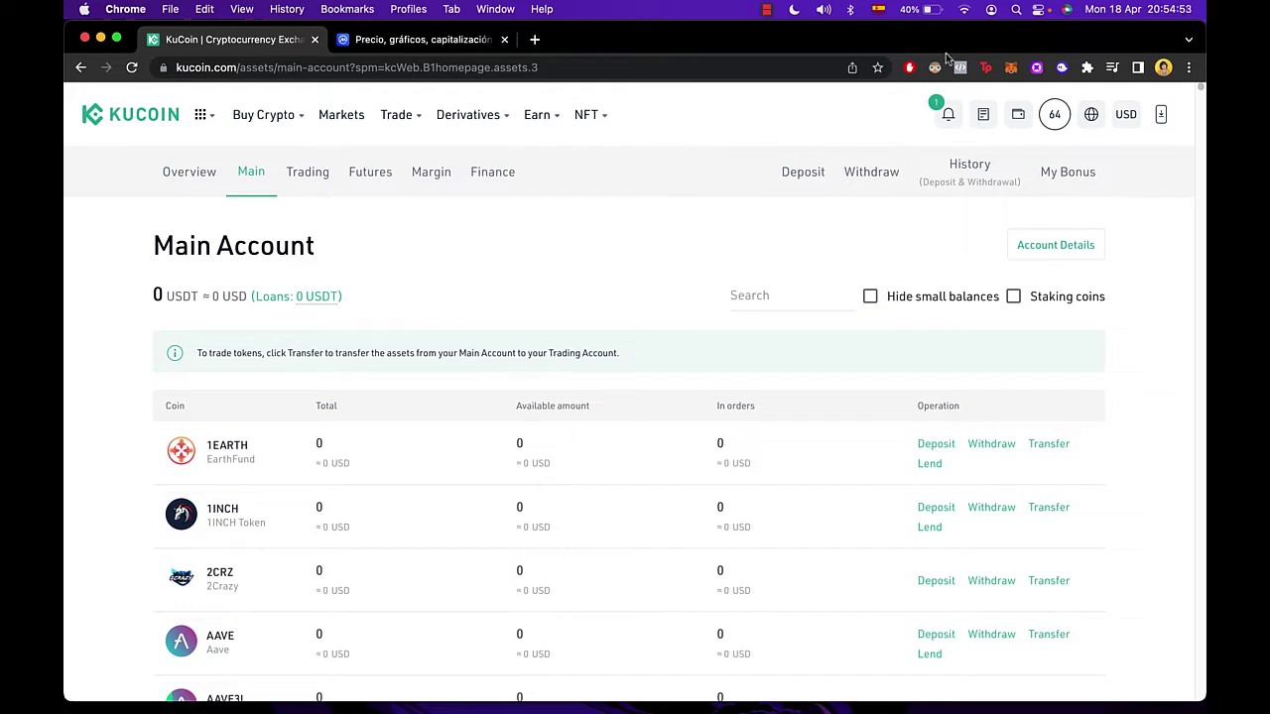
pyautogui.click(1011, 67)
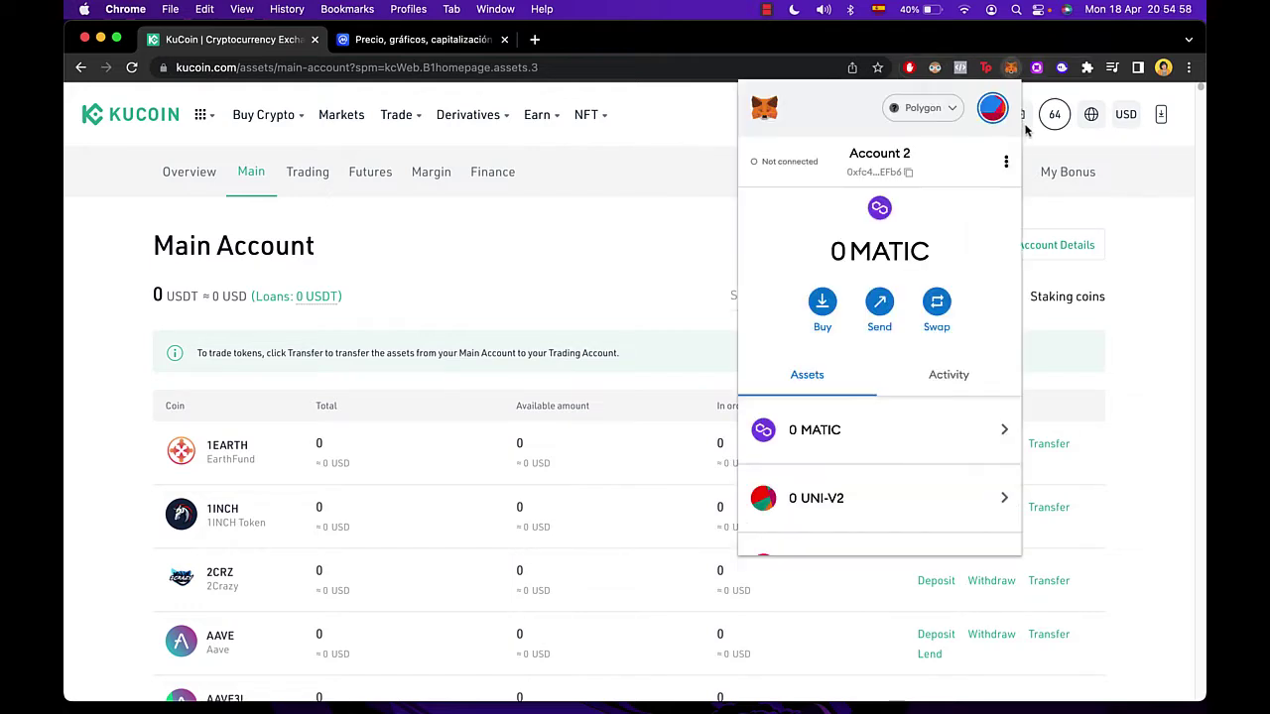
pyautogui.moveTo(1030, 131)
# Switch to the CoinMarketCap Avalanche page and reopen the MetaMask wallet.
pyautogui.click(652, 33)
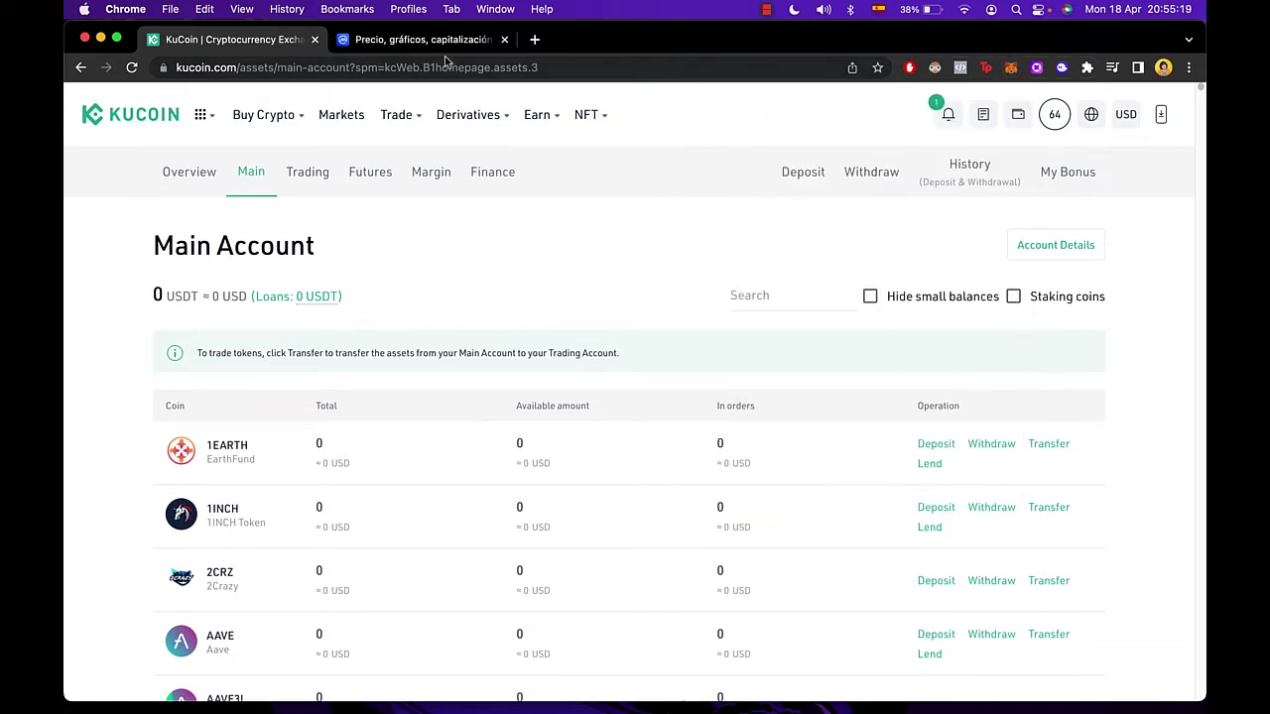
pyautogui.click(340, 44)
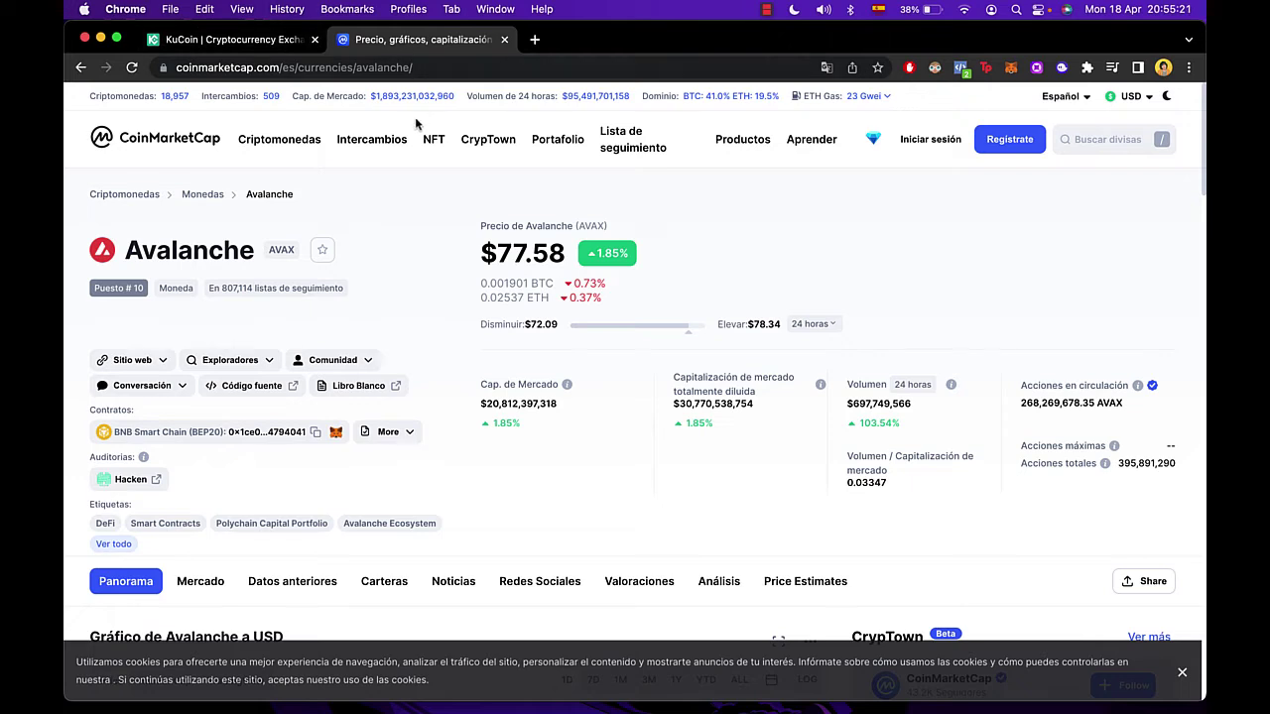
pyautogui.moveTo(295, 68); pyautogui.dragTo(205, 68)
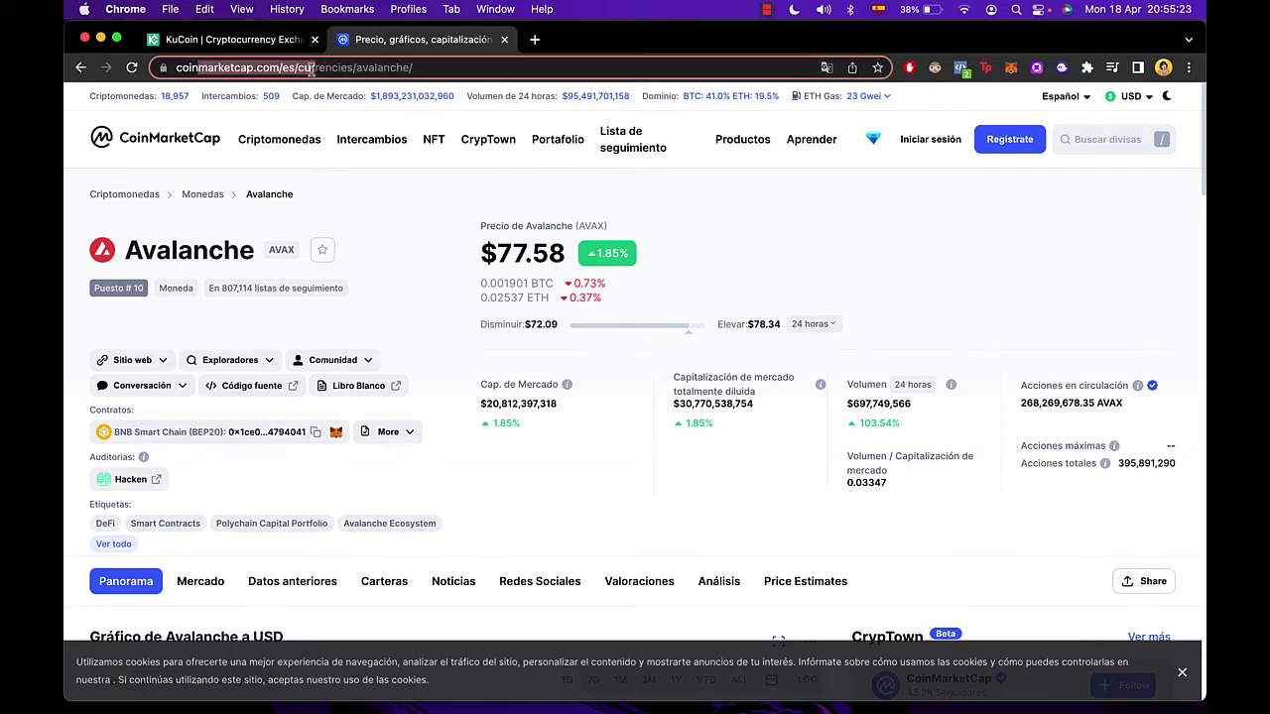
pyautogui.click(1011, 67)
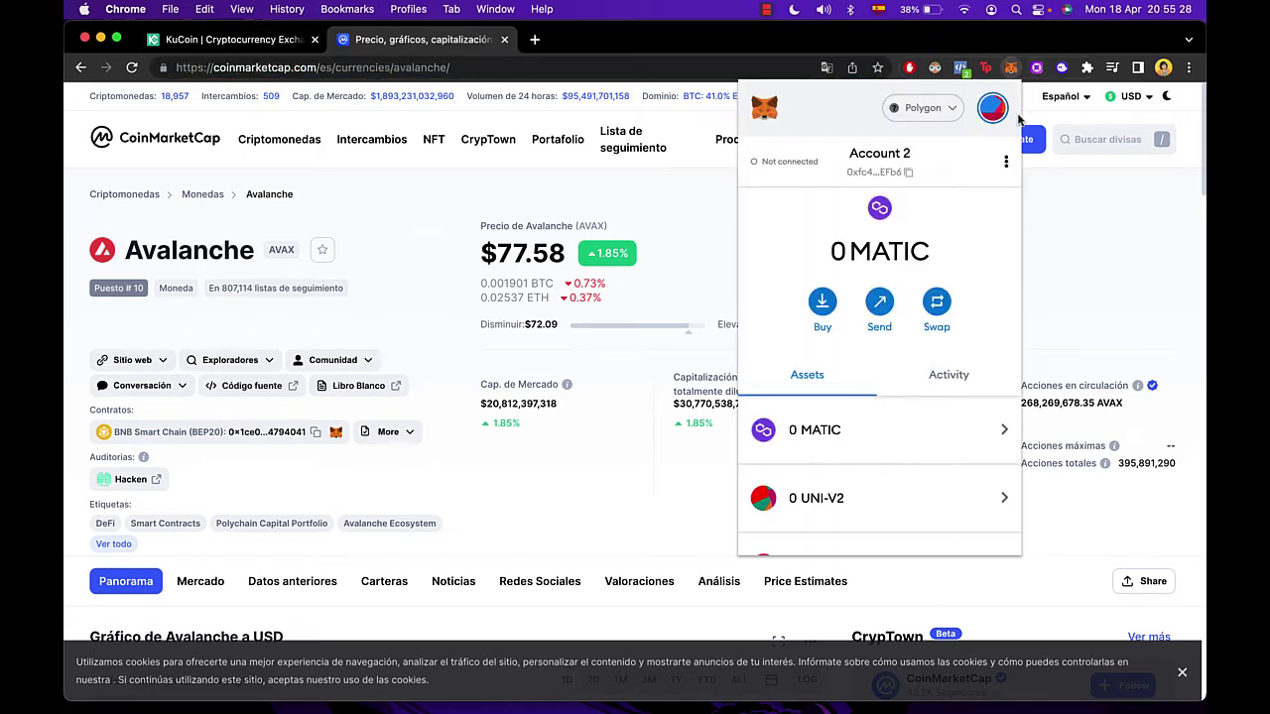
# Switch the wallet network to Ethereum Mainnet, then to Smart Chain.
pyautogui.click(938, 115)
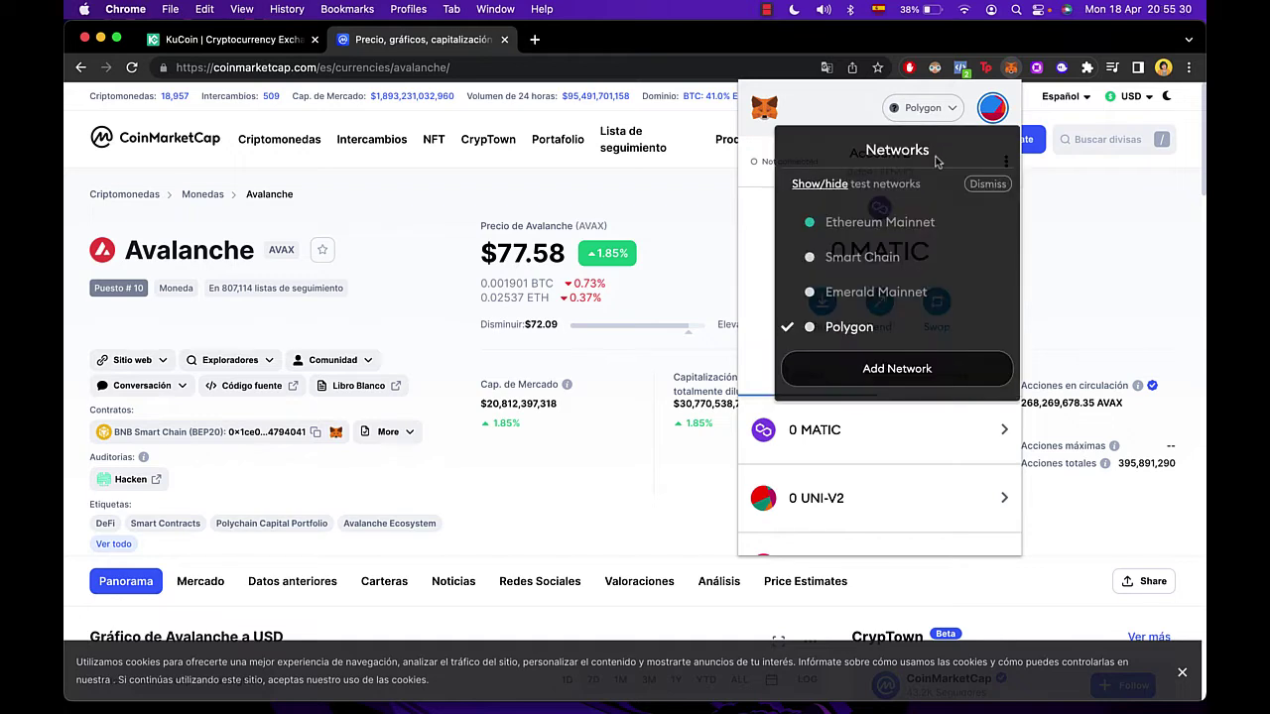
pyautogui.click(918, 218)
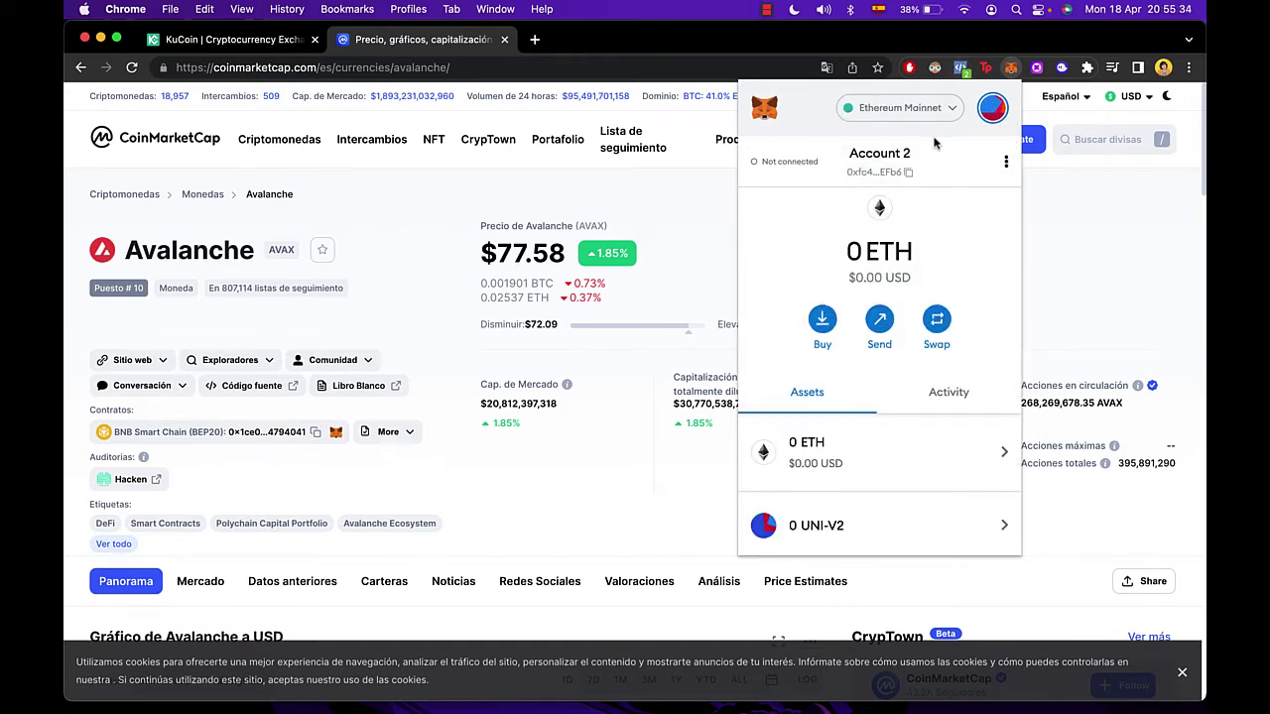
pyautogui.click(915, 109)
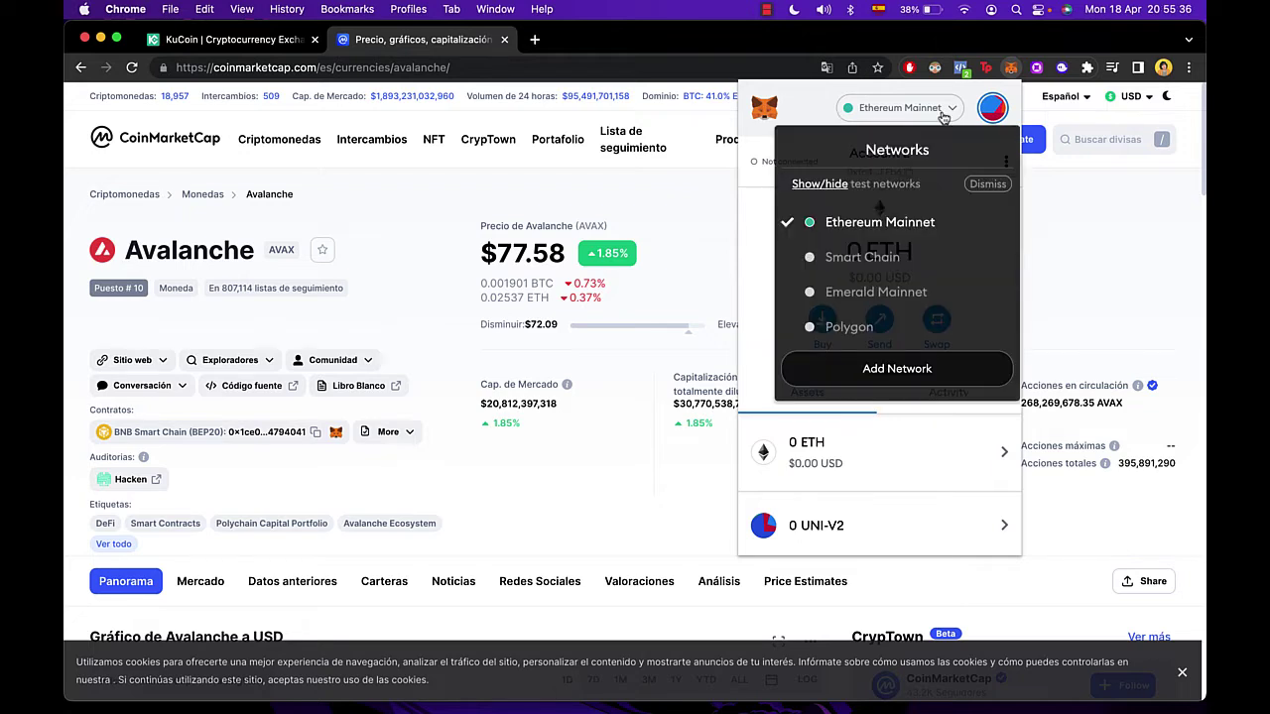
pyautogui.click(934, 117)
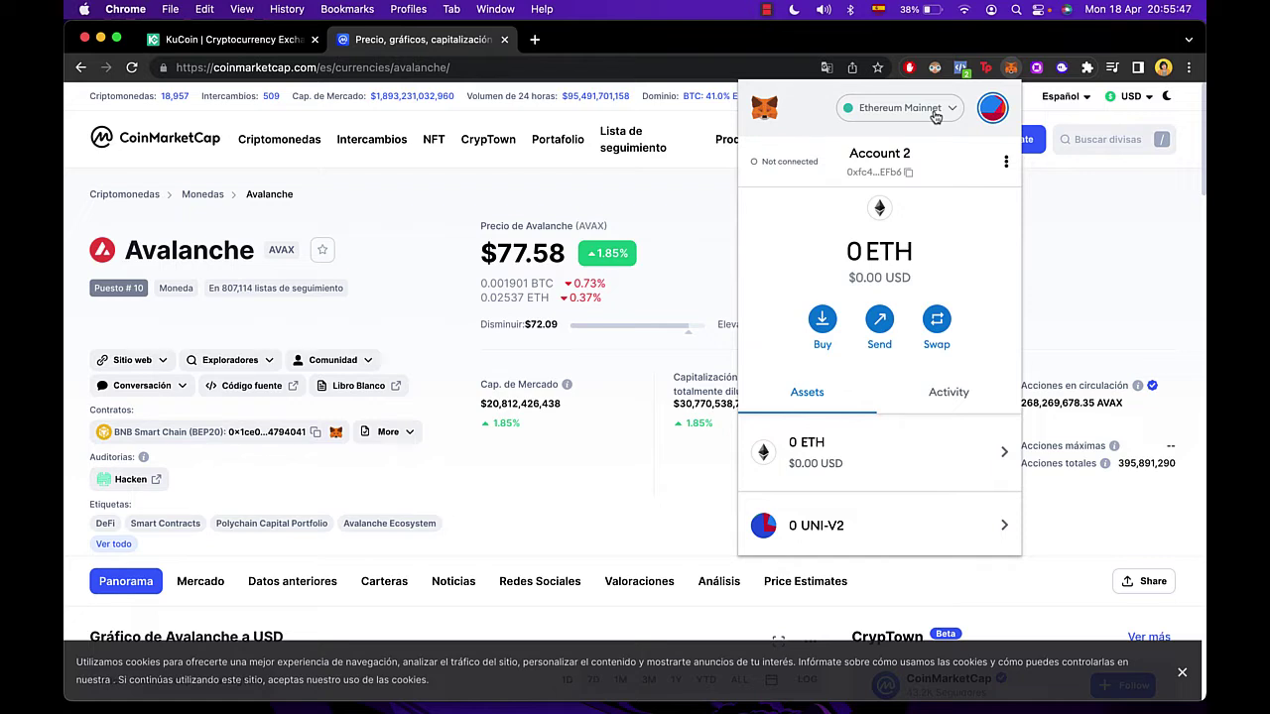
pyautogui.click(934, 117)
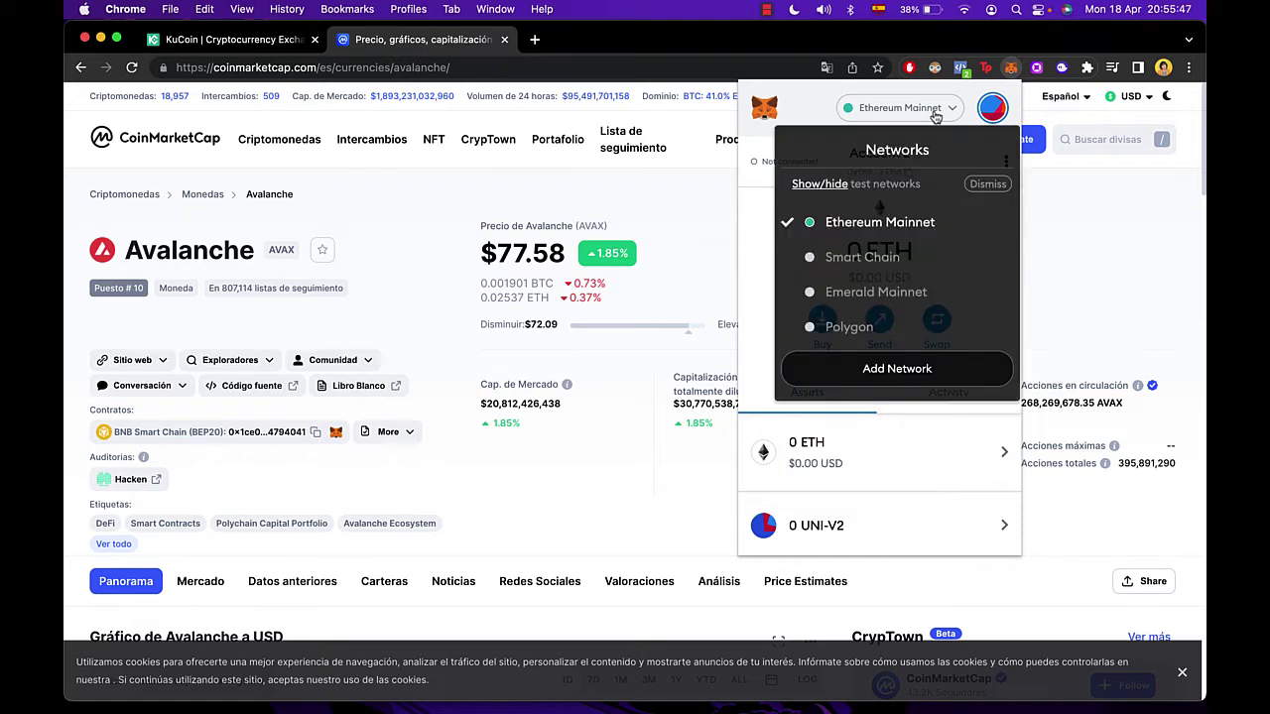
pyautogui.click(914, 256)
# From the network list, start adding a new custom network.
pyautogui.click(910, 114)
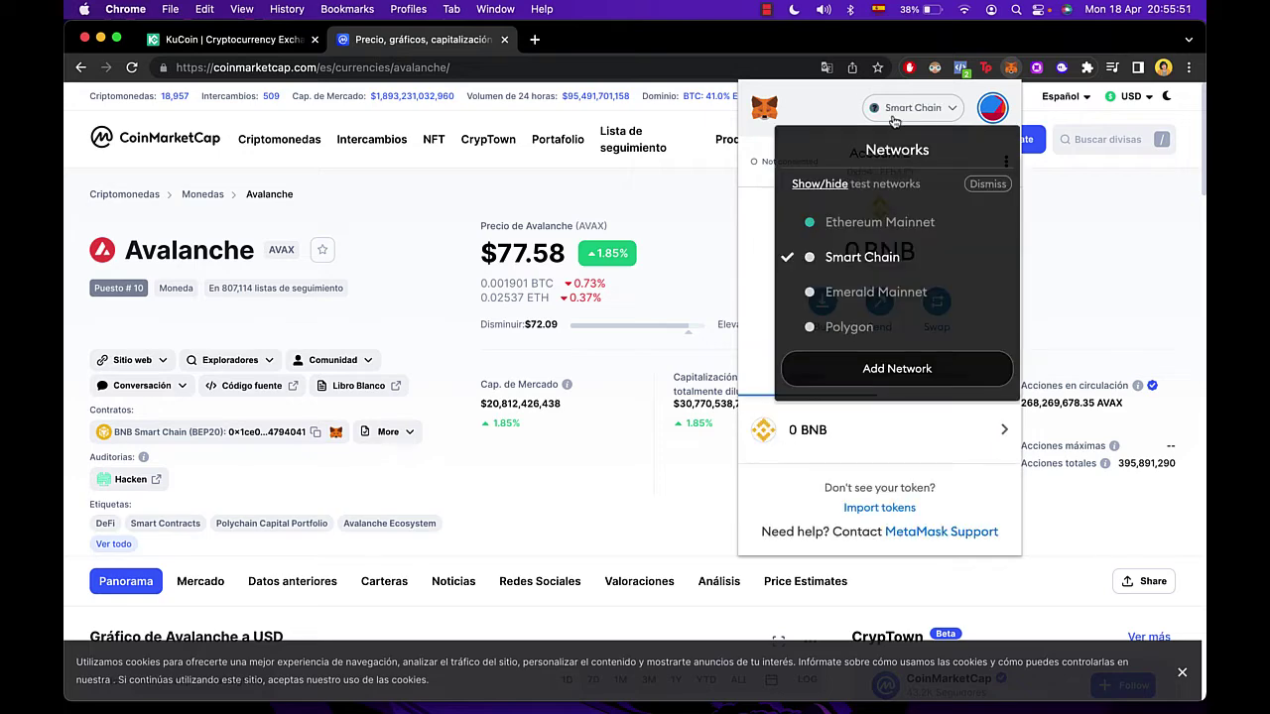
pyautogui.click(897, 119)
pyautogui.click(913, 117)
pyautogui.click(839, 105)
pyautogui.click(886, 114)
pyautogui.click(910, 372)
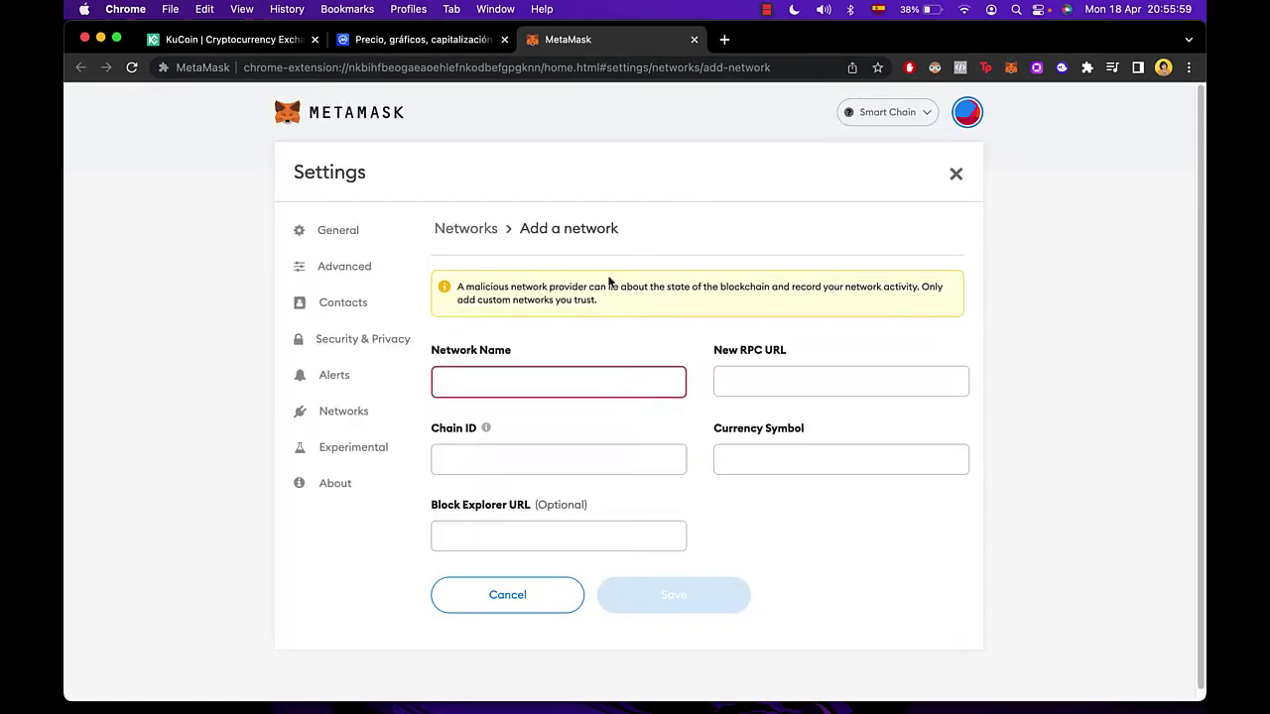
# Search 'mettamask smart chain network' in a new tab and open the Binance Academy guide.
pyautogui.click(724, 40)
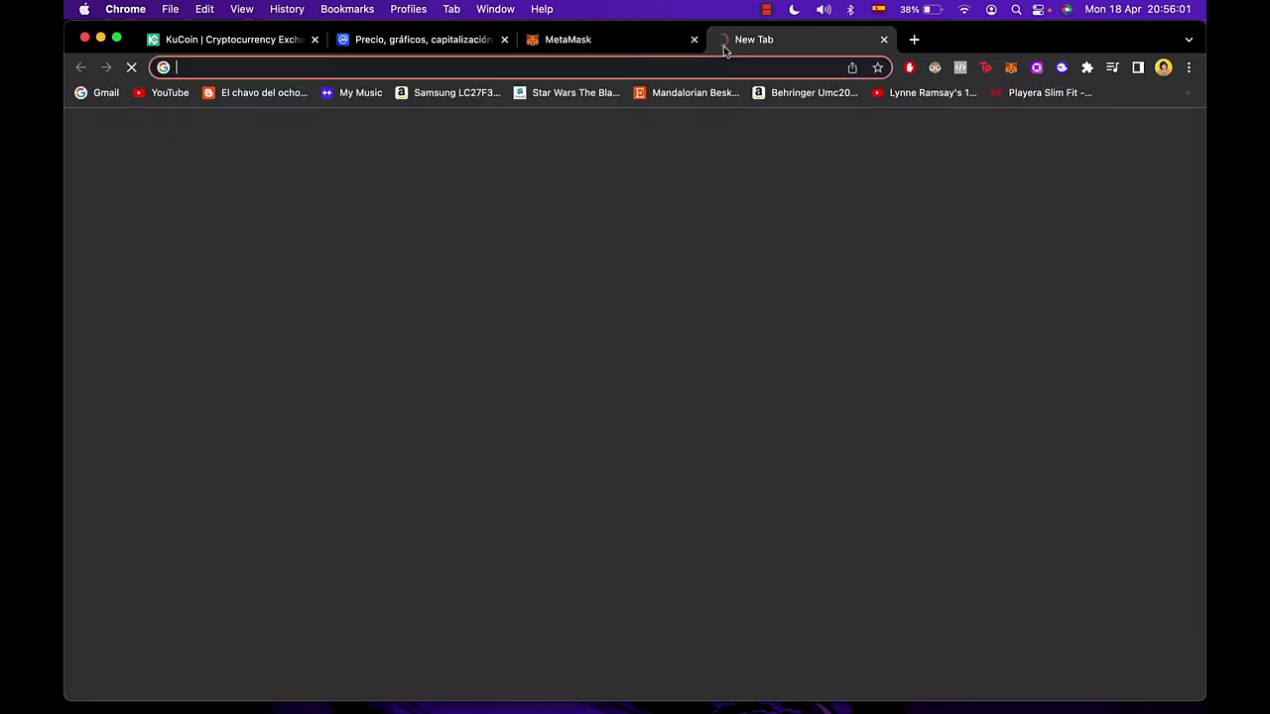
pyautogui.write('mettamask smart chain network')
pyautogui.press('Return')
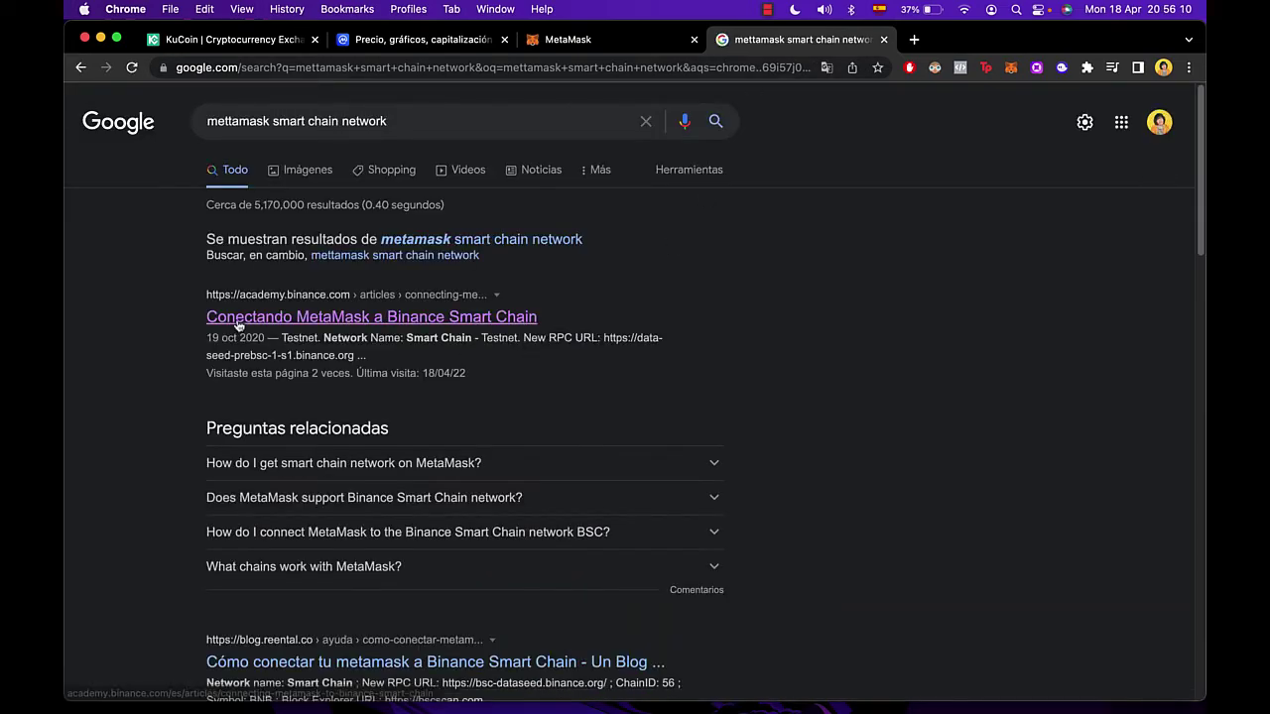
pyautogui.click(298, 317)
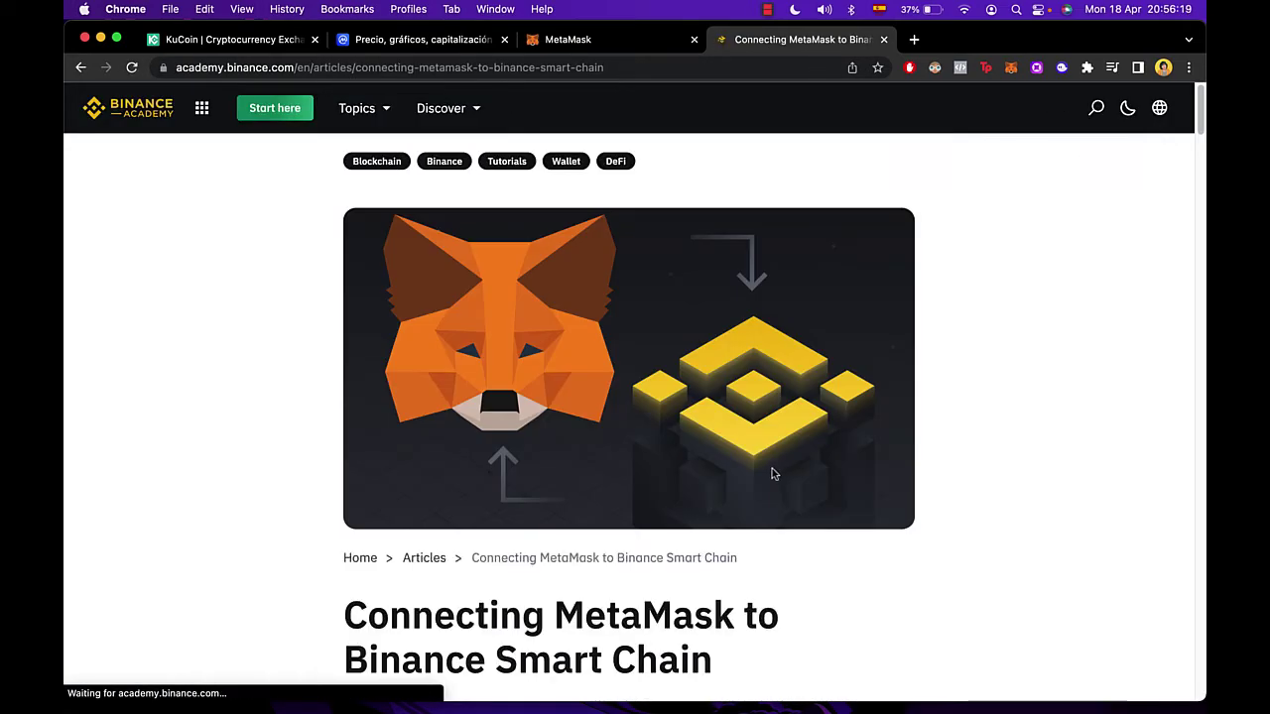
# Select the guide's Mainnet network settings, then return to the MetaMask add-network form.
pyautogui.scroll(-20, 774, 468)
pyautogui.scroll(-5, 774, 470)
pyautogui.moveTo(678, 538); pyautogui.dragTo(437, 310)
pyautogui.click(734, 521)
pyautogui.click(626, 44)
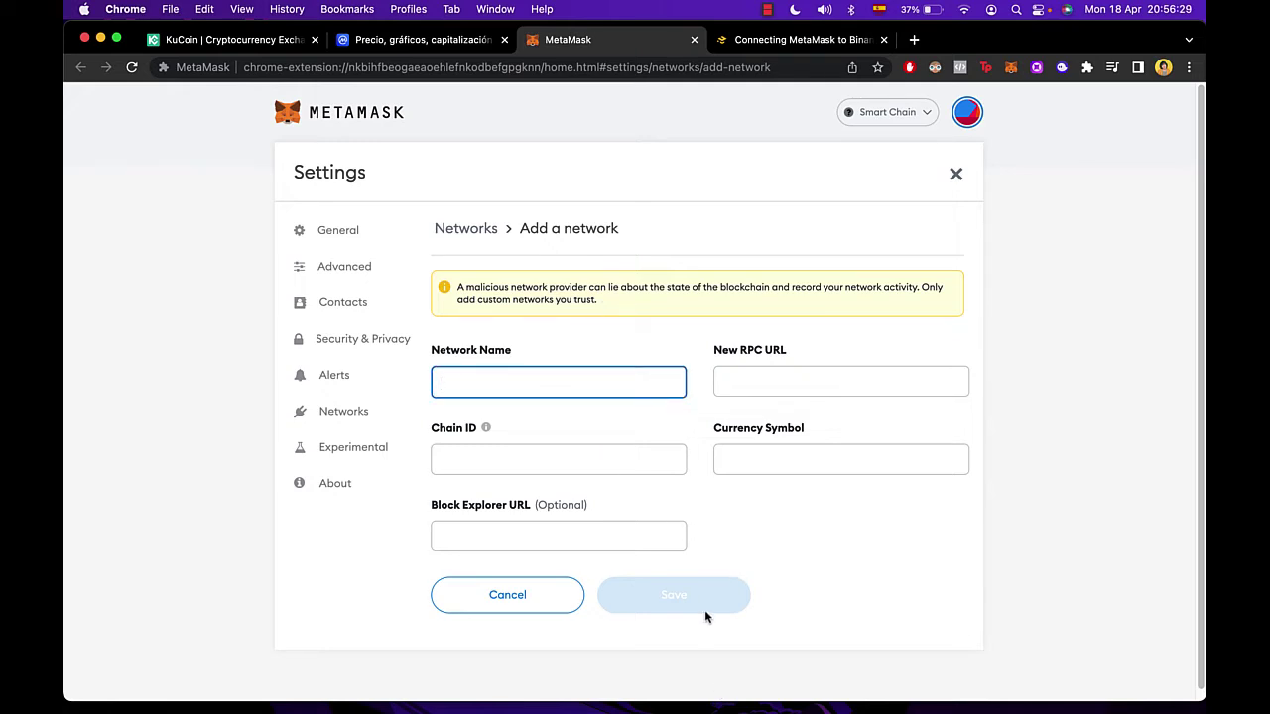
# On the CoinMarketCap Avalanche page, keep Smart Chain active and bring up MetaMask's Import Tokens form.
pyautogui.click(470, 40)
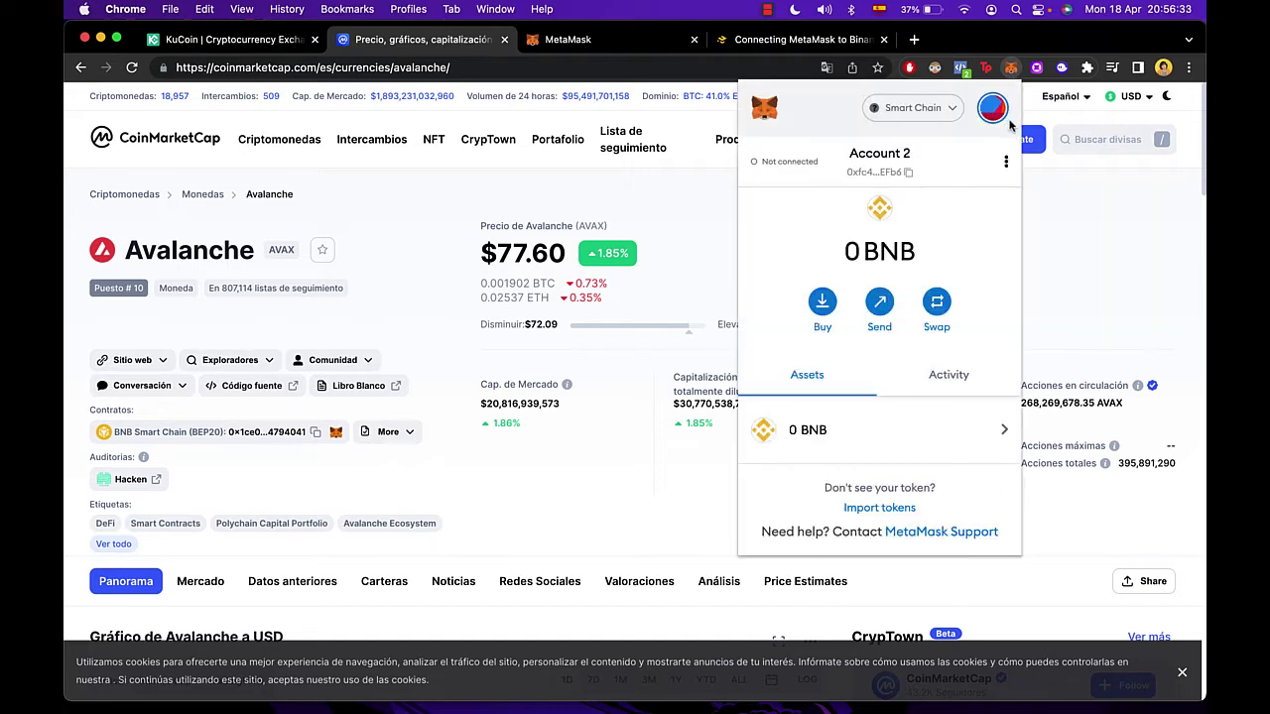
pyautogui.click(922, 109)
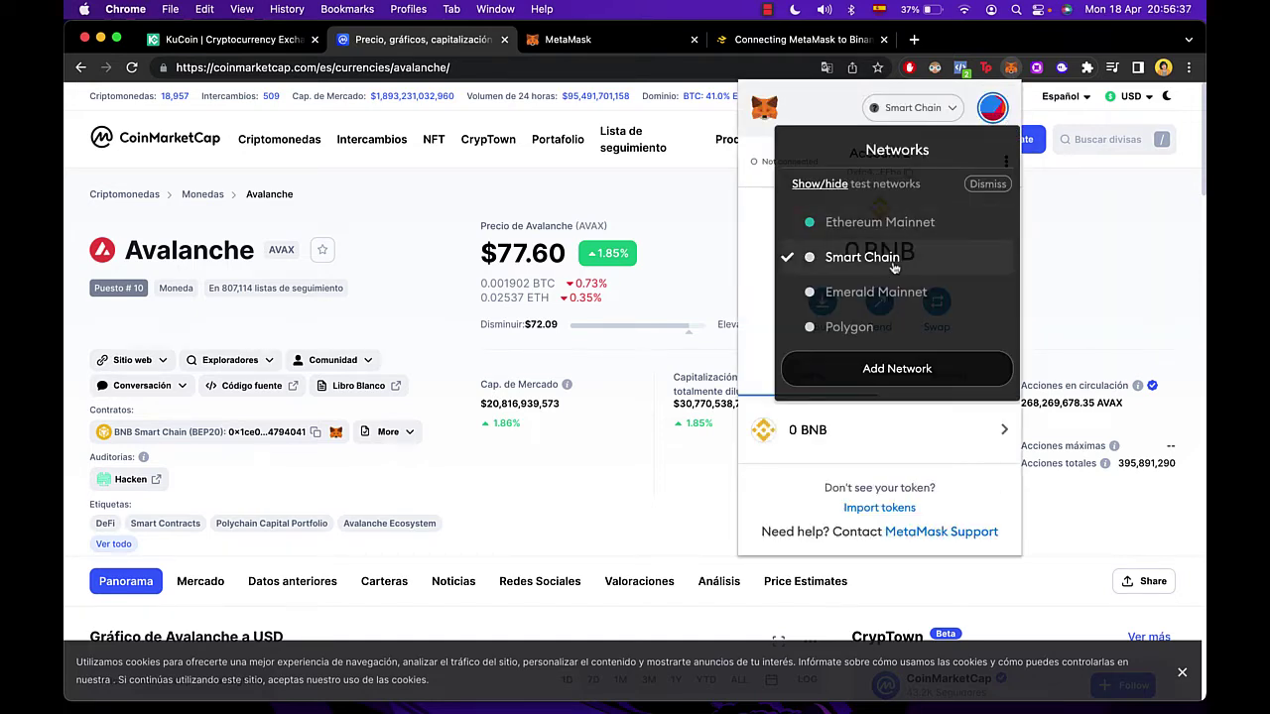
pyautogui.click(898, 264)
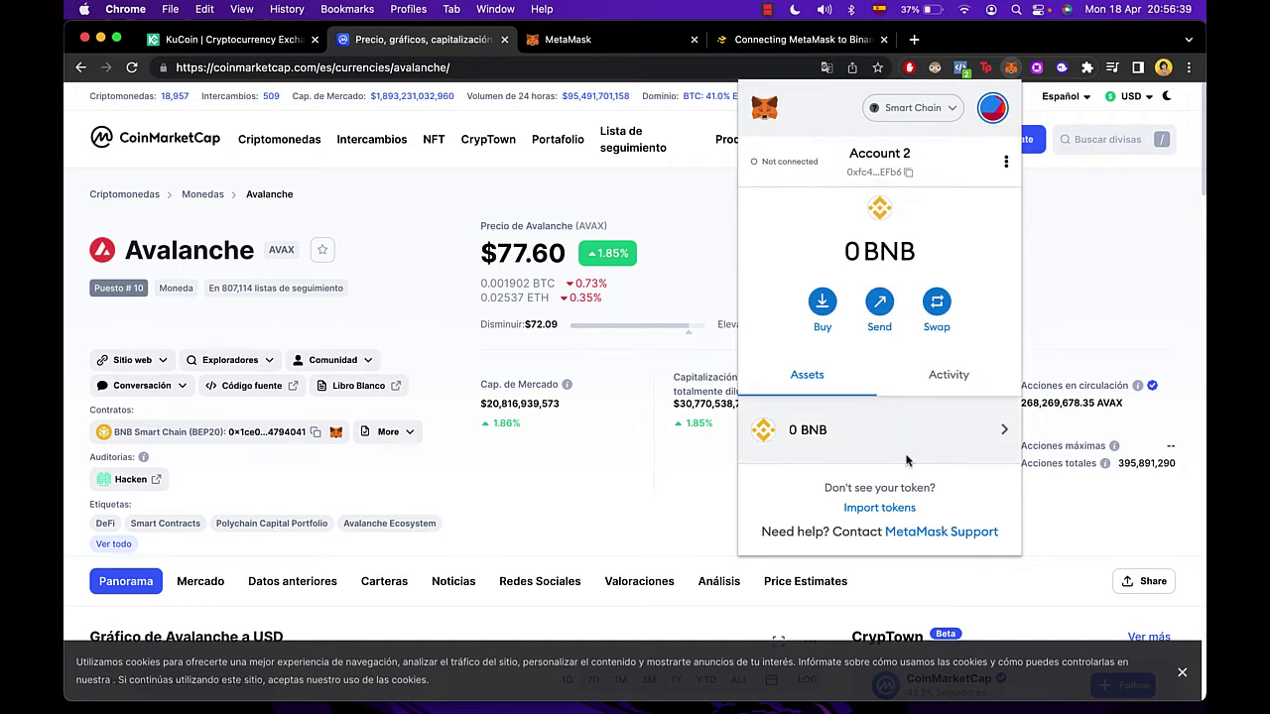
pyautogui.click(897, 507)
pyautogui.scroll(-1, 887, 333)
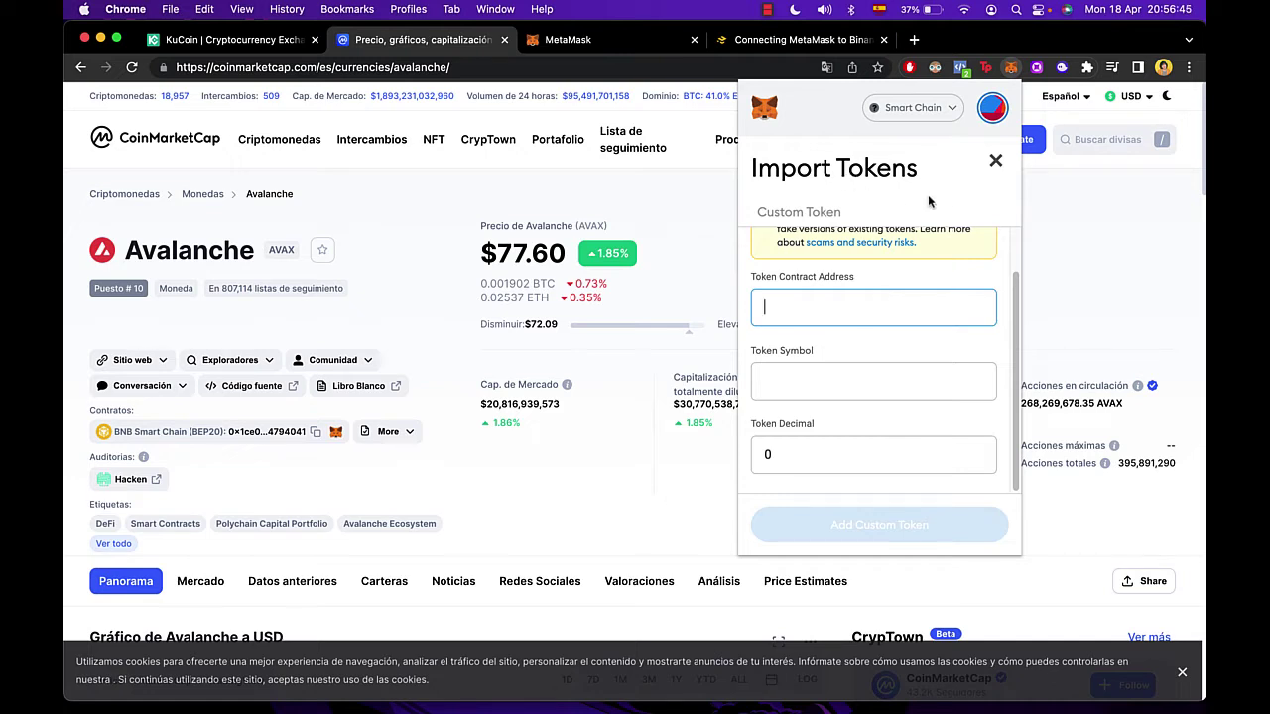
pyautogui.click(1028, 212)
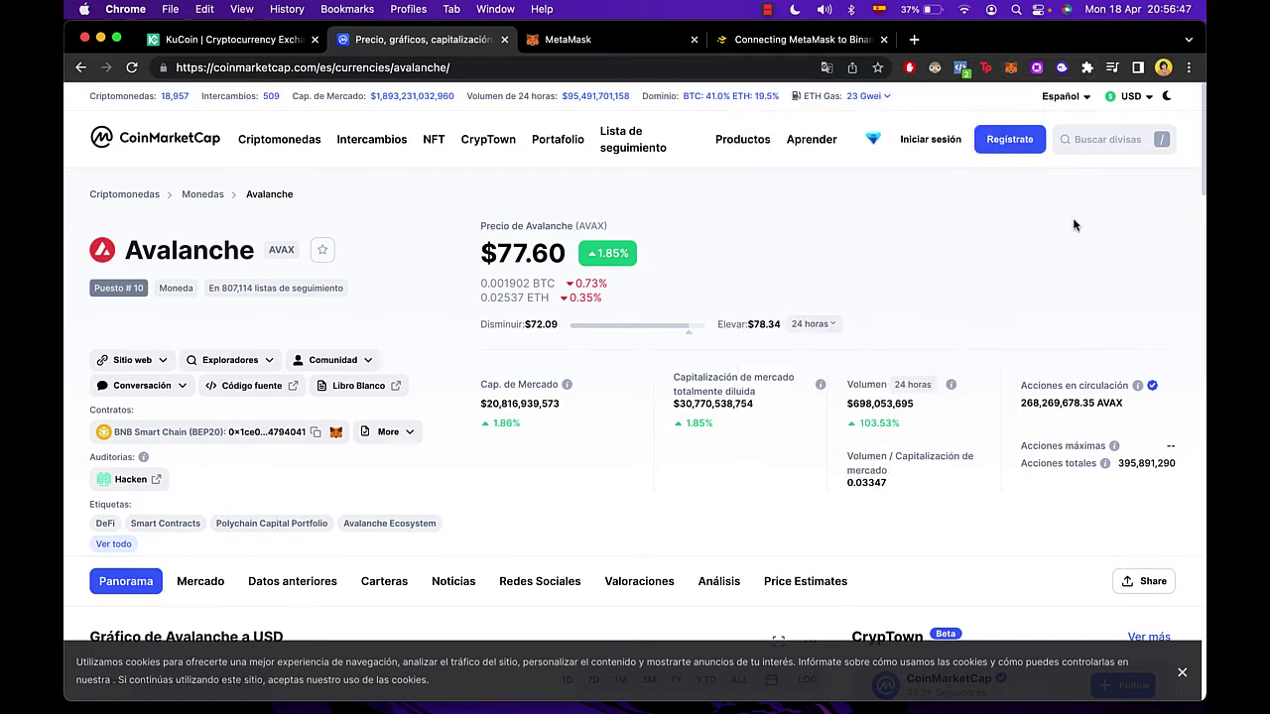
pyautogui.click(1104, 152)
pyautogui.moveTo(742, 139)
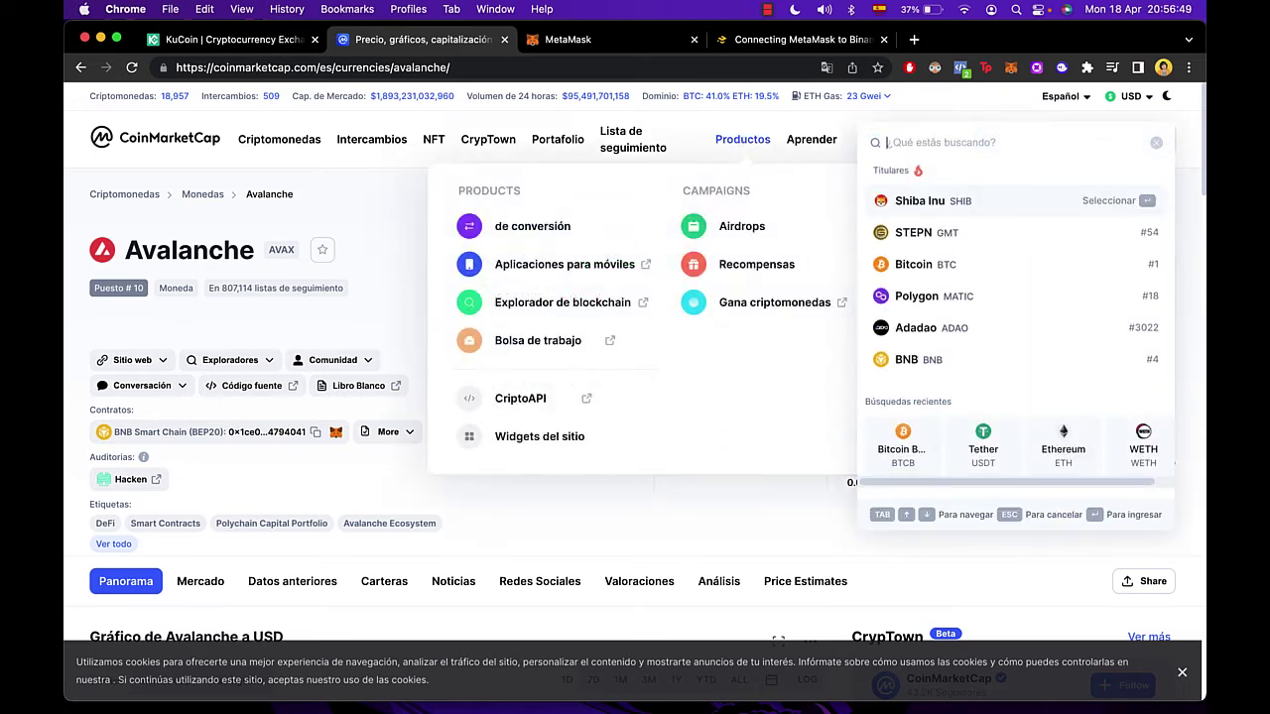
pyautogui.write('avax')
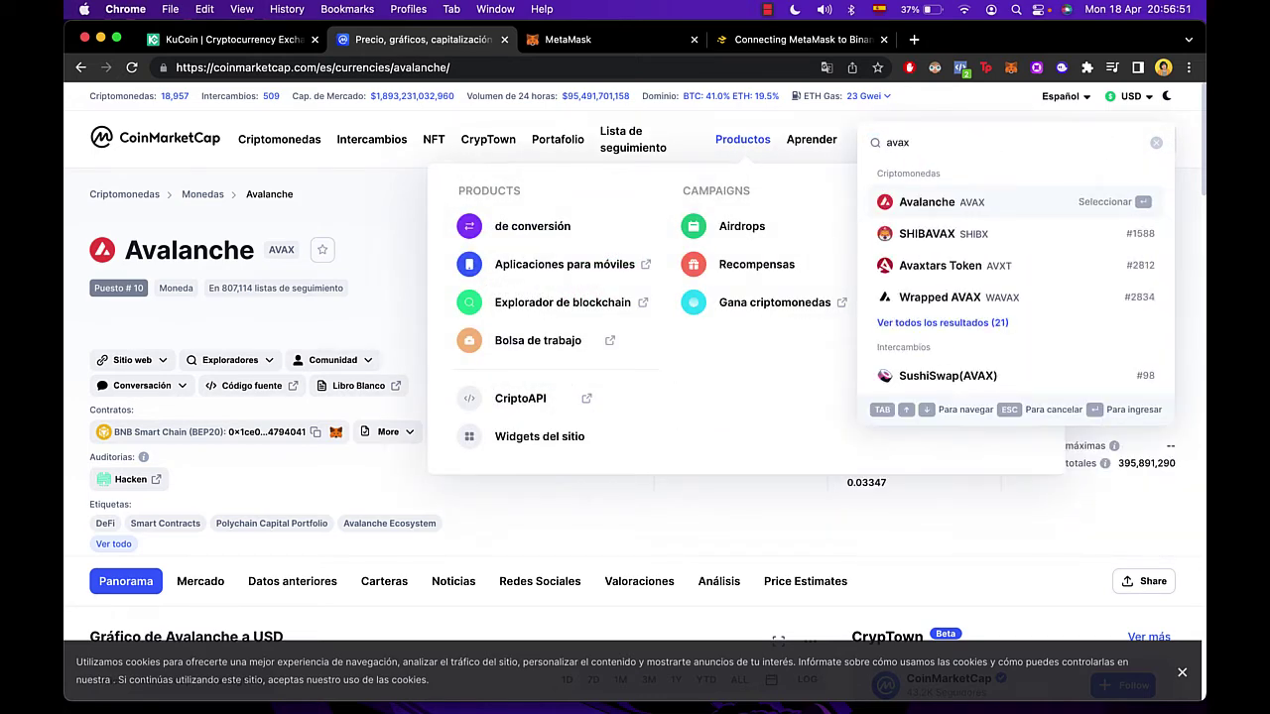
pyautogui.click(967, 208)
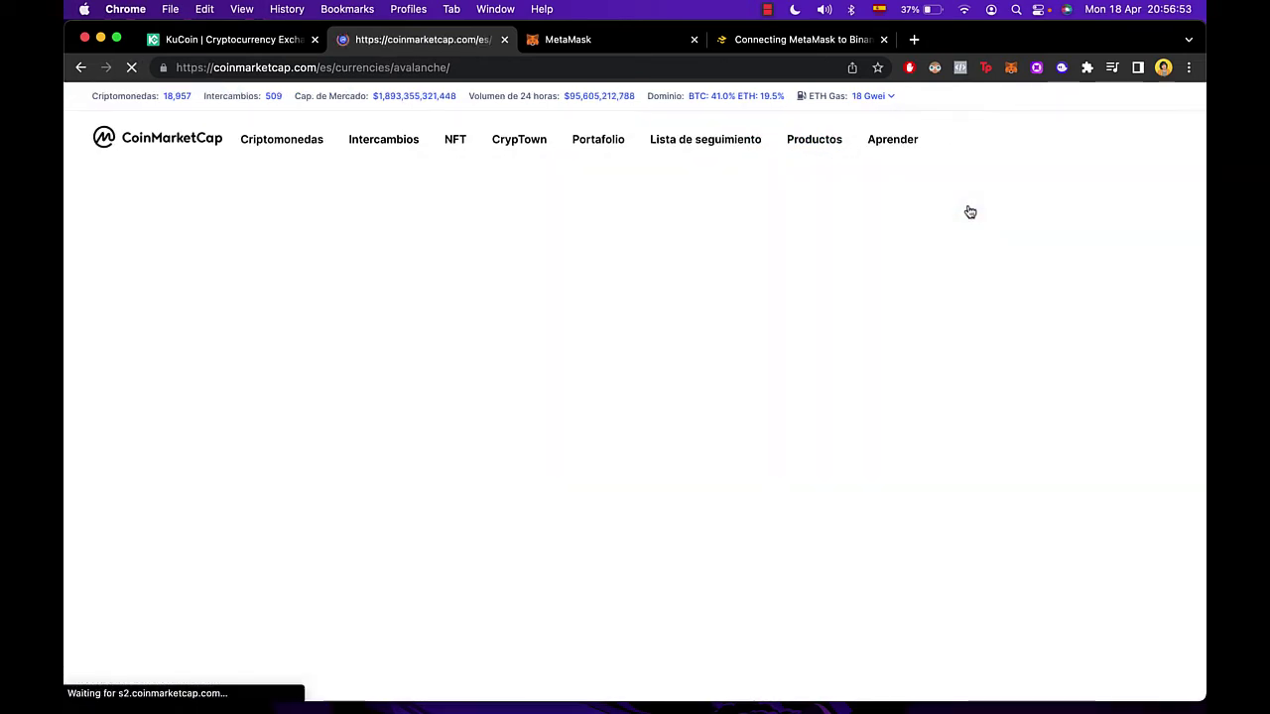
pyautogui.scroll(-1, 554, 298)
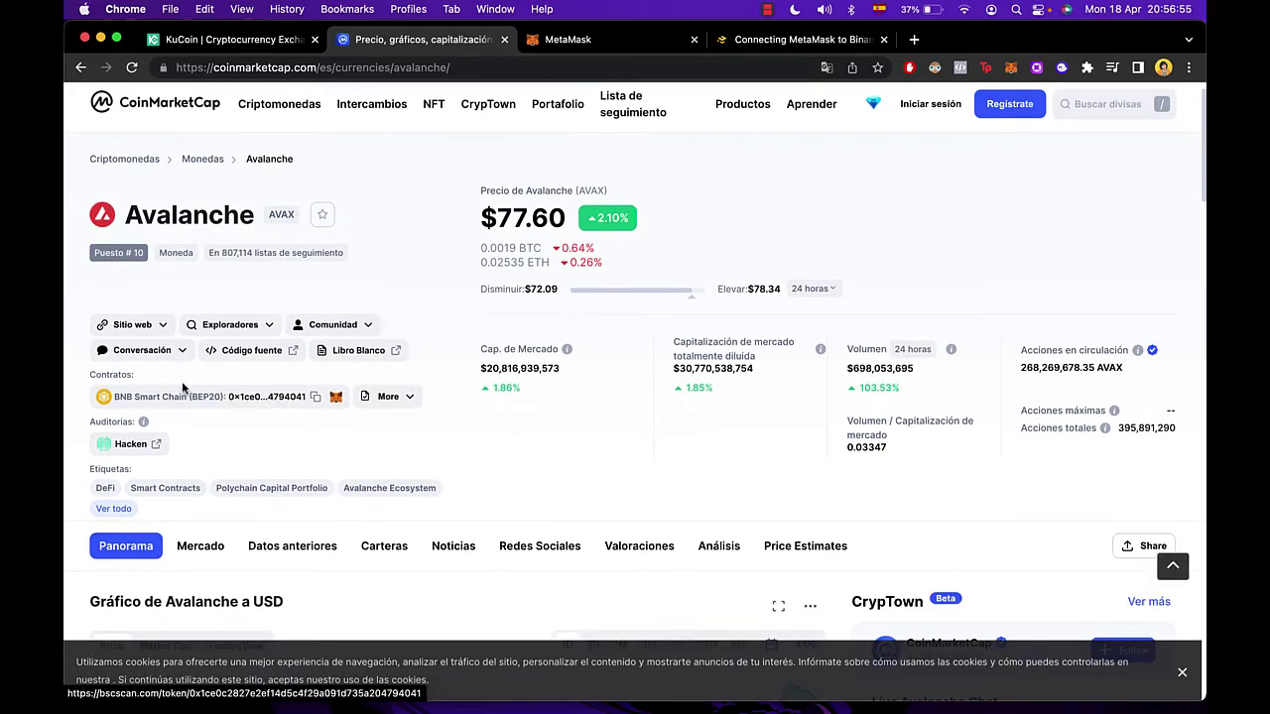
pyautogui.moveTo(172, 385); pyautogui.dragTo(116, 391)
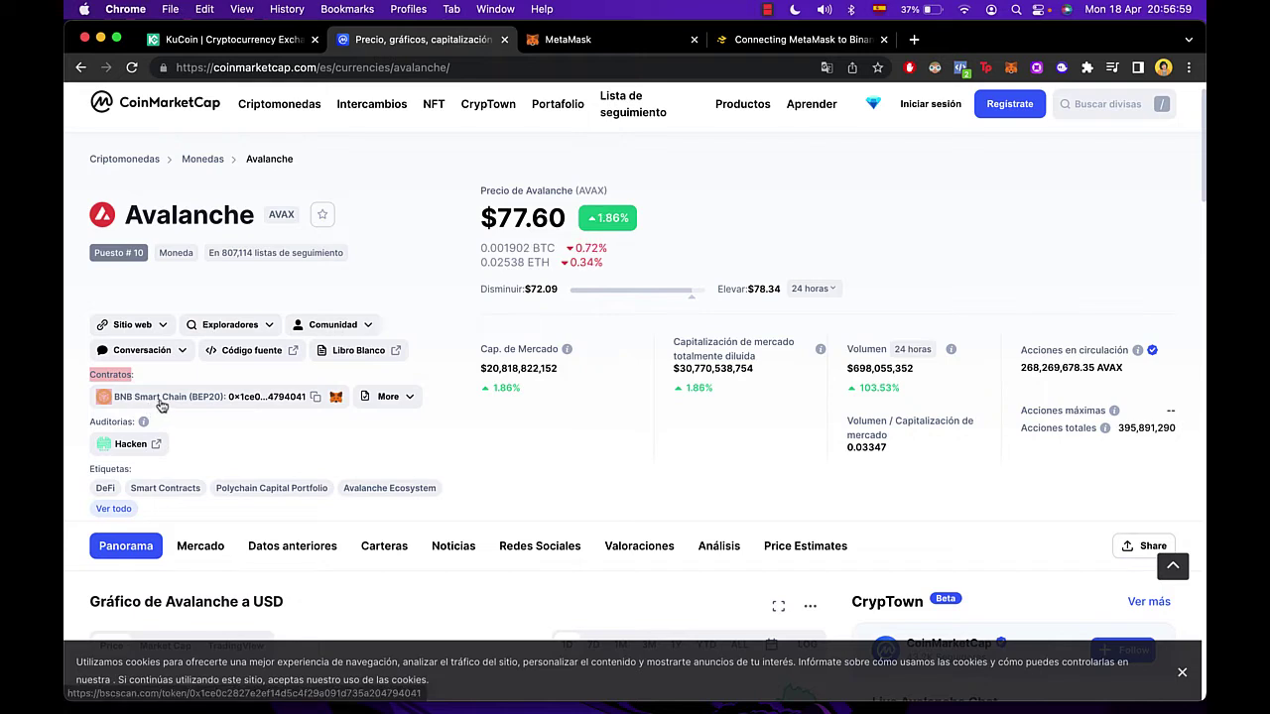
# Copy the Avalanche contract address and approve adding the AVAX token to MetaMask.
pyautogui.click(314, 399)
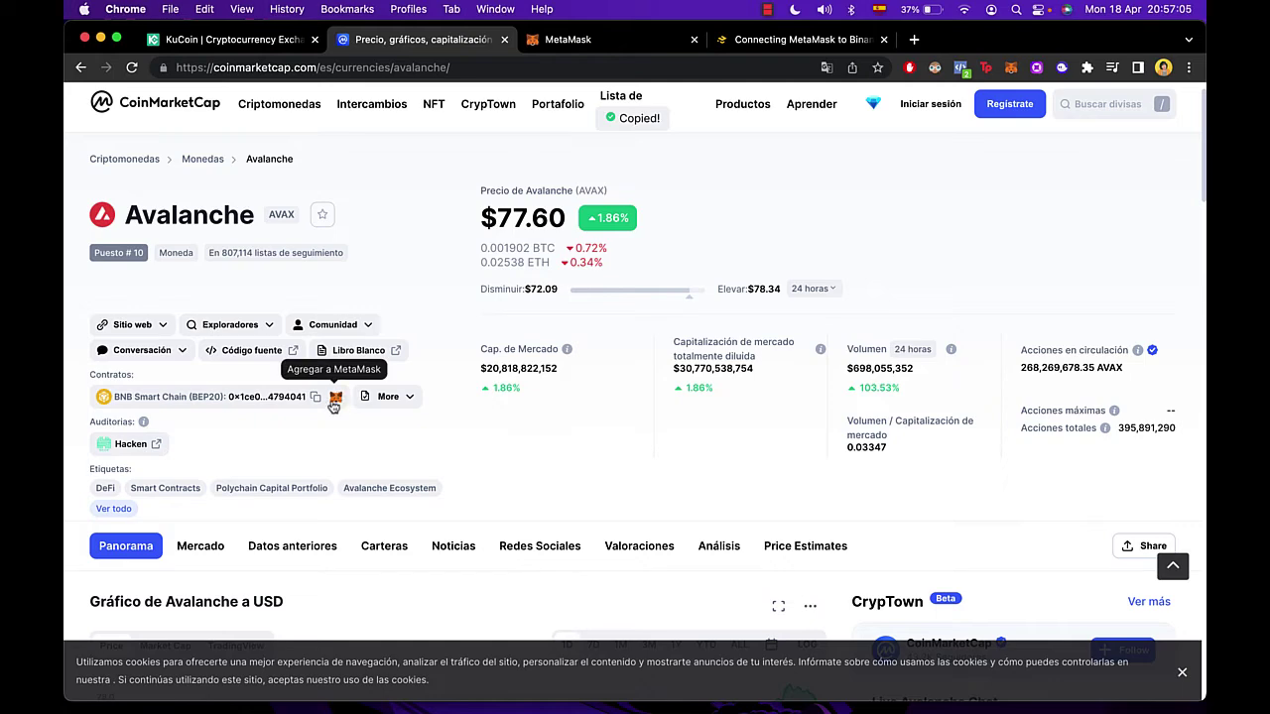
pyautogui.click(337, 402)
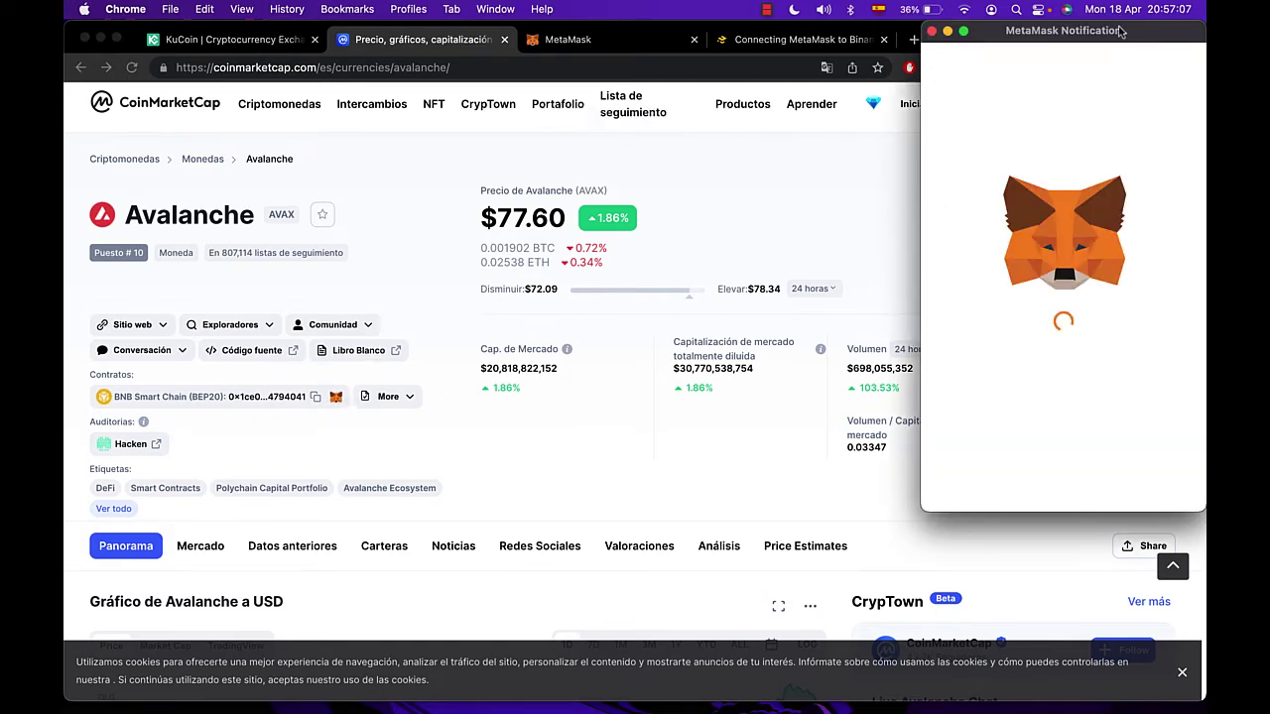
pyautogui.moveTo(1122, 30); pyautogui.dragTo(737, 20)
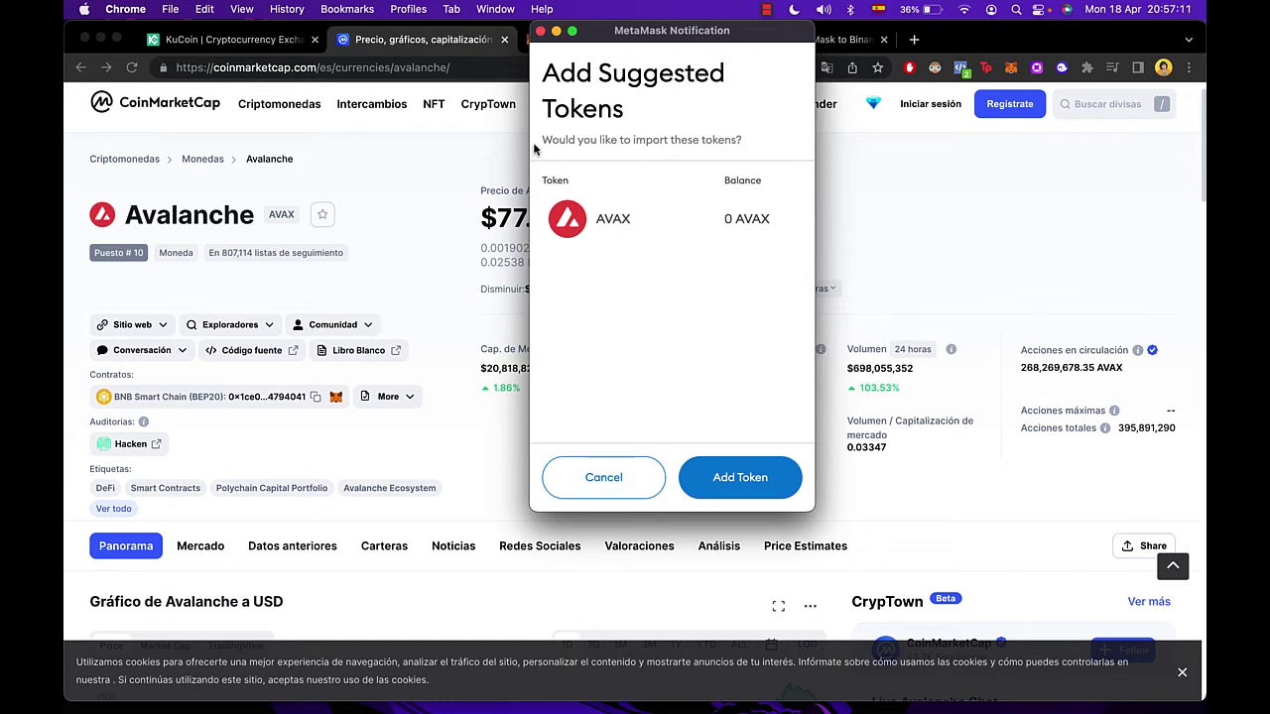
pyautogui.click(744, 476)
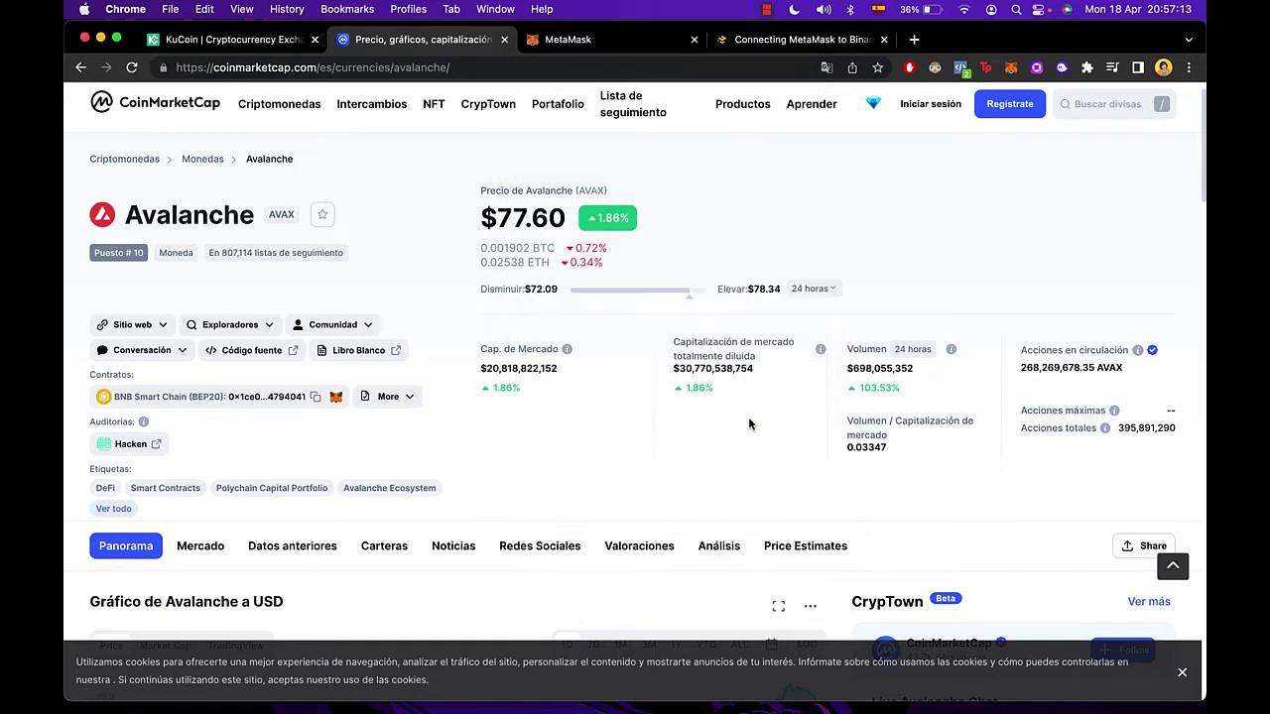
# Check the AVAX asset in the wallet, then copy Account 2's address.
pyautogui.click(1011, 66)
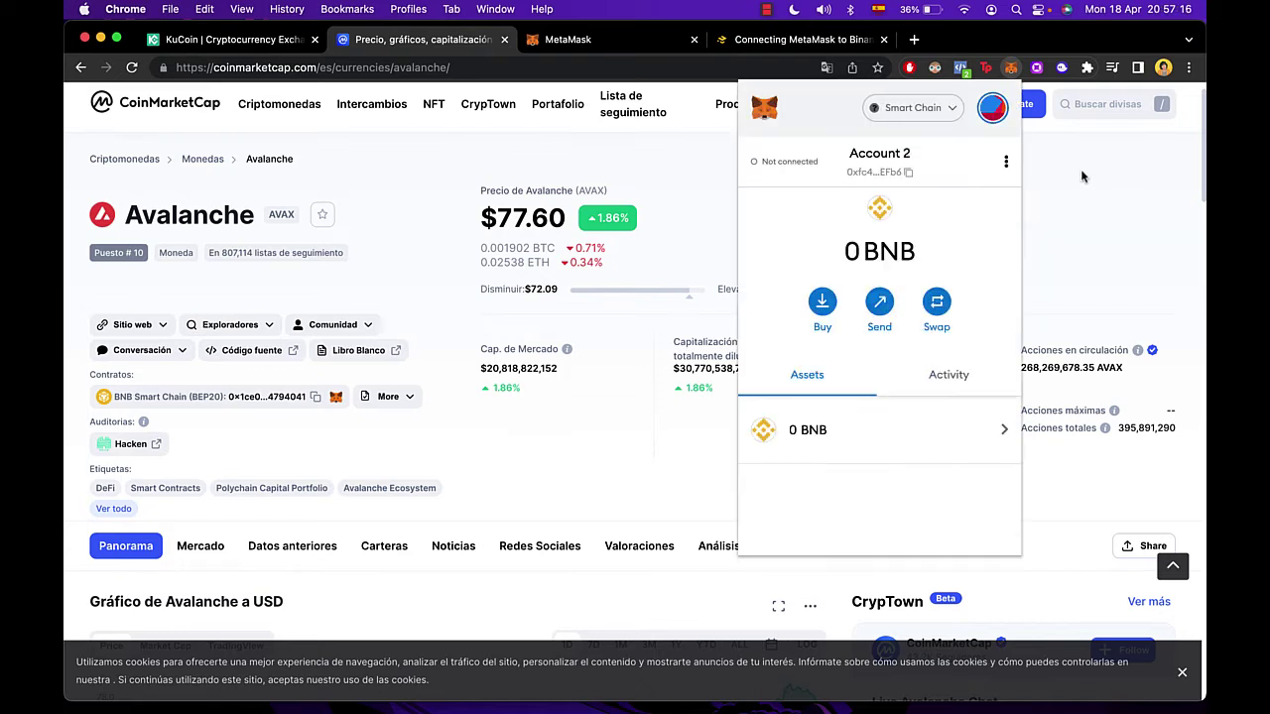
pyautogui.click(900, 500)
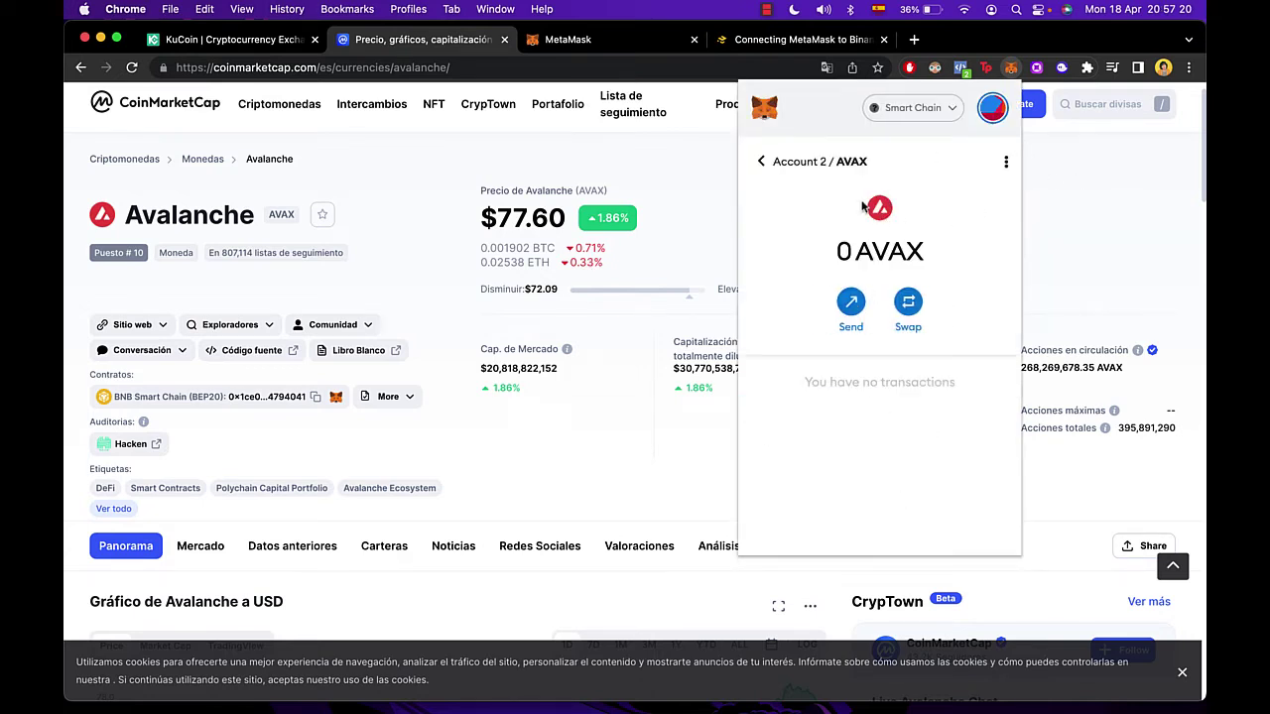
pyautogui.click(761, 161)
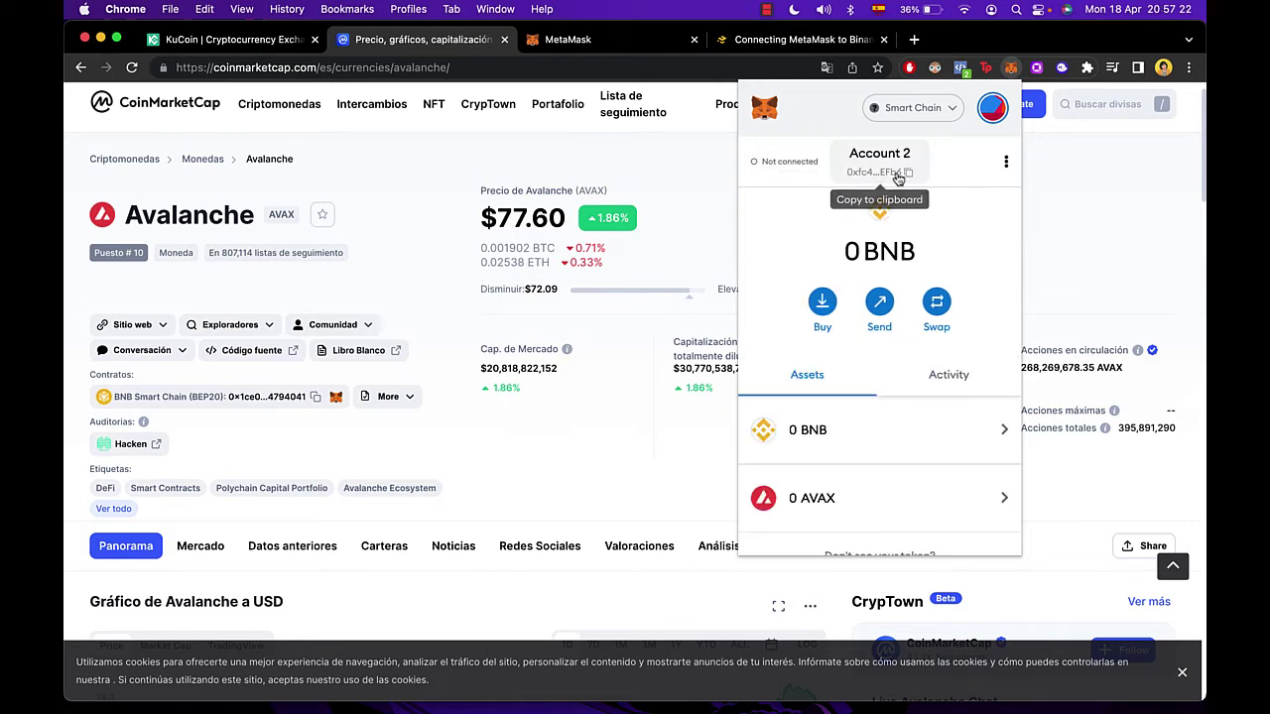
pyautogui.click(902, 176)
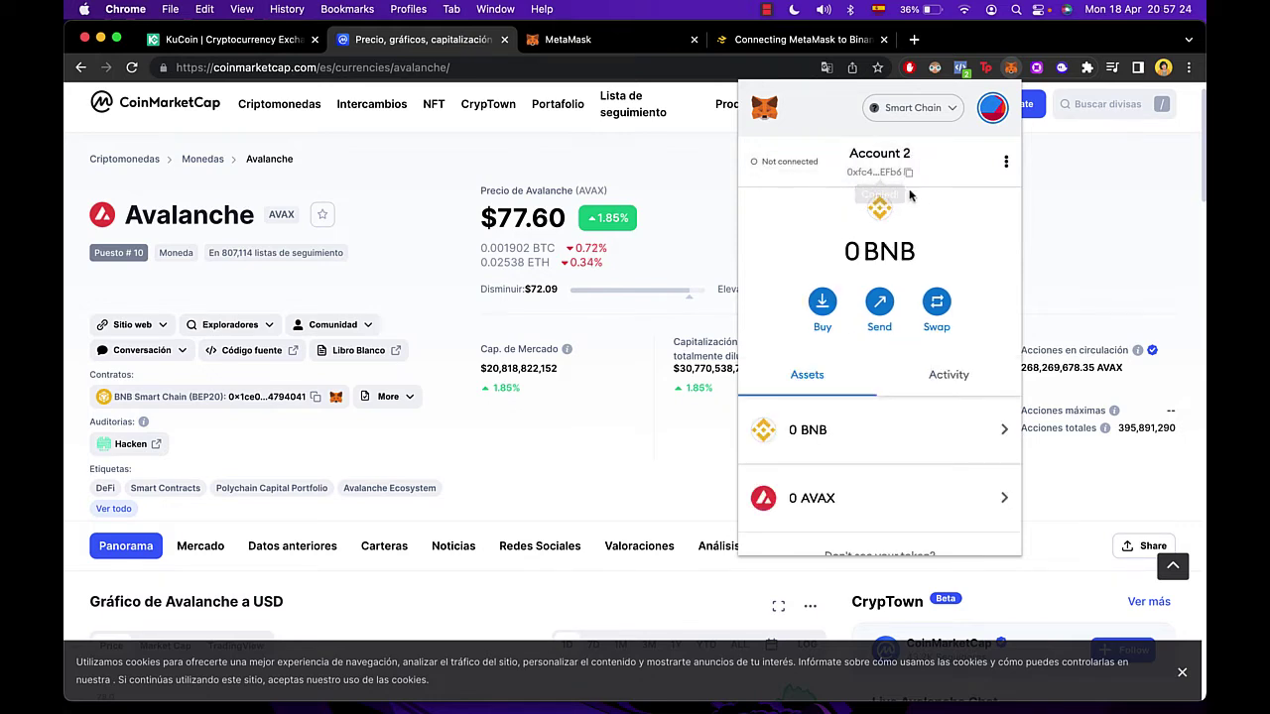
pyautogui.click(914, 192)
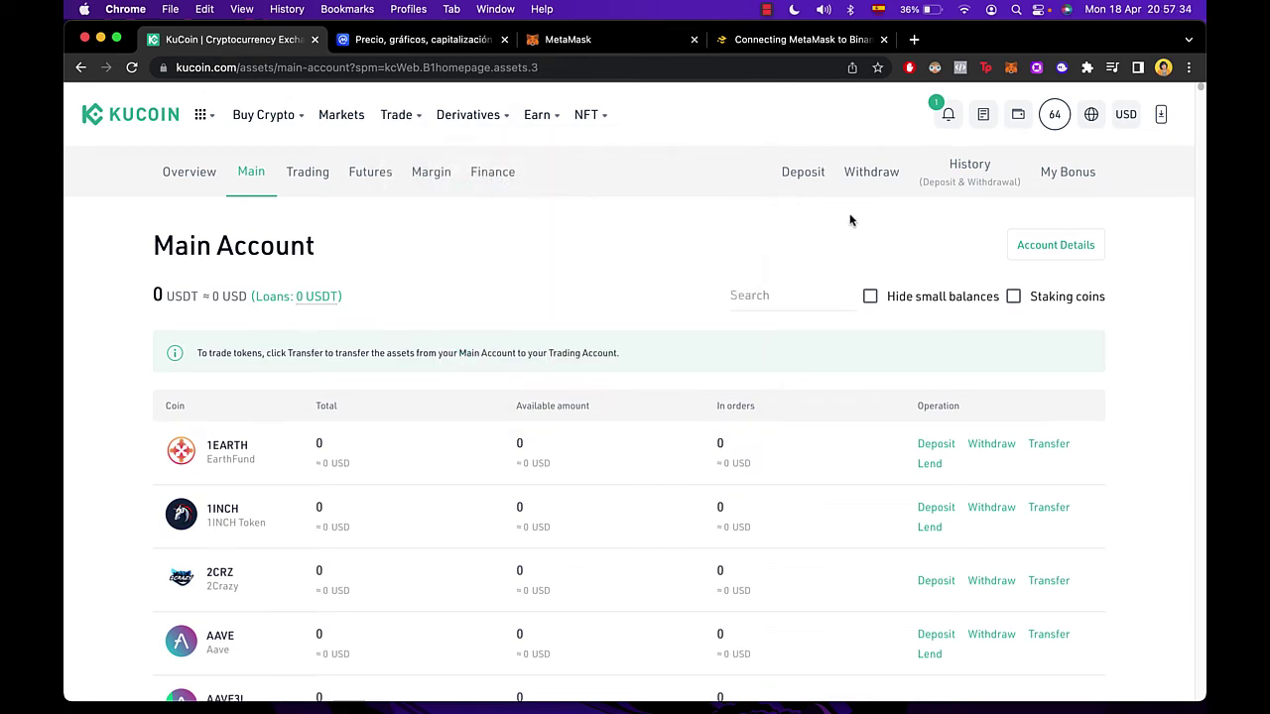
# On KuCoin's withdrawal page, search 'ava' and choose AVAX as the coin.
pyautogui.click(891, 183)
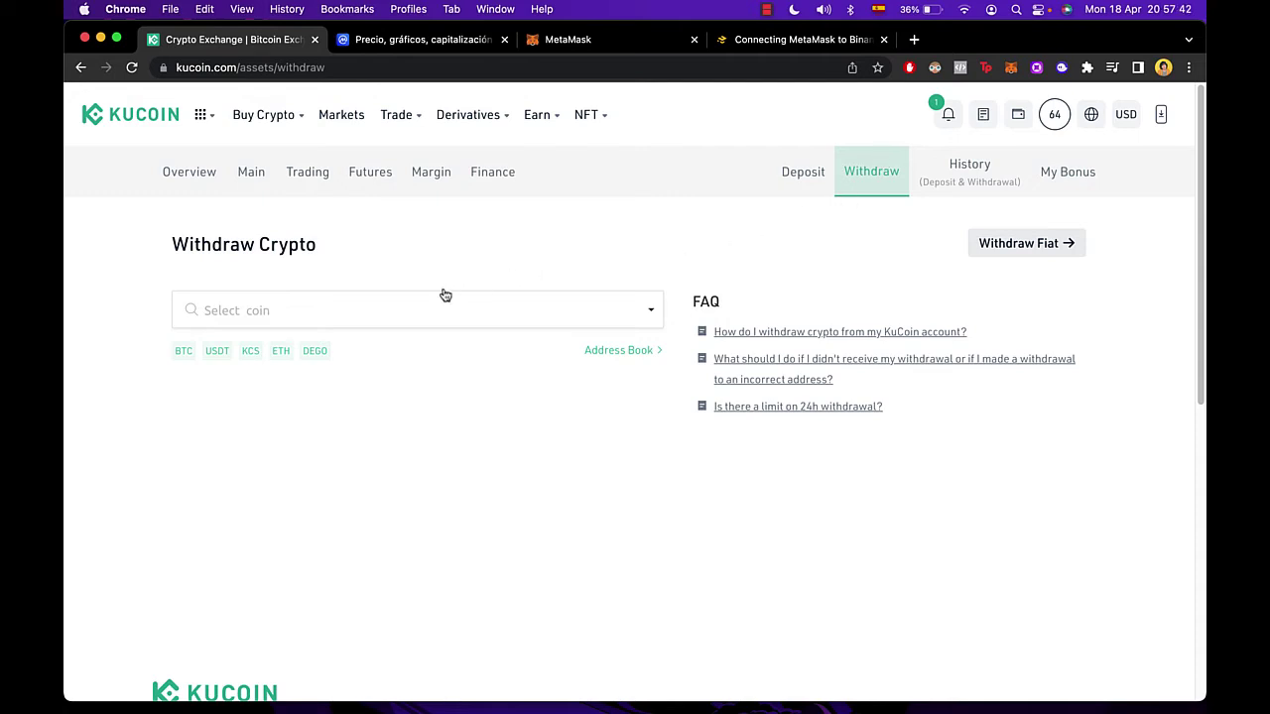
pyautogui.click(347, 317)
pyautogui.write('ava')
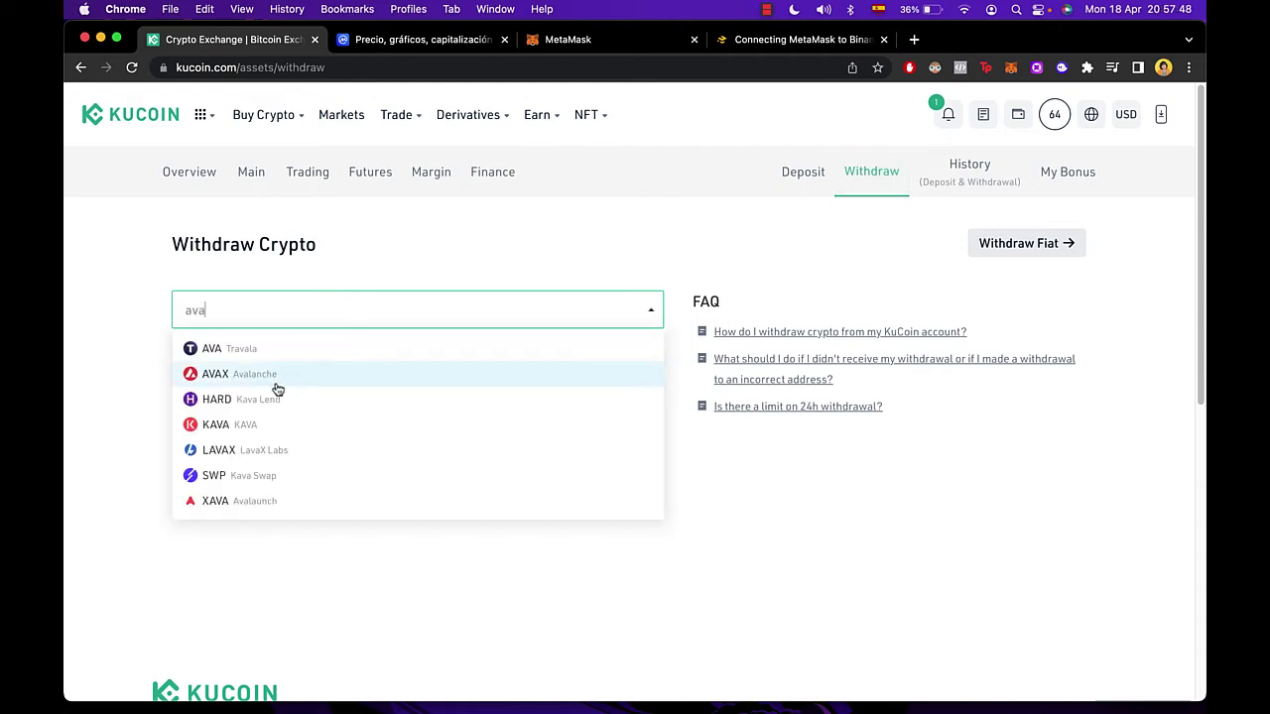
pyautogui.click(267, 378)
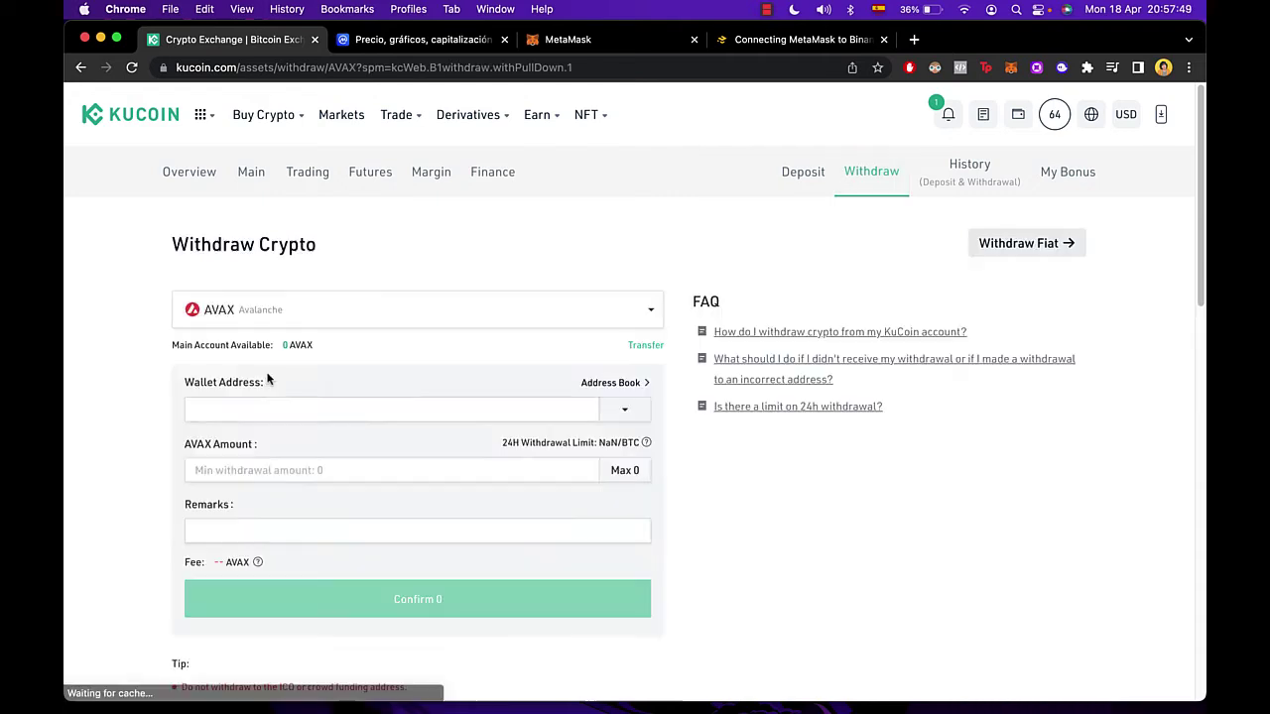
# Paste the MetaMask address as the wallet address and choose the AVAXC C-Chain network.
pyautogui.click(334, 408)
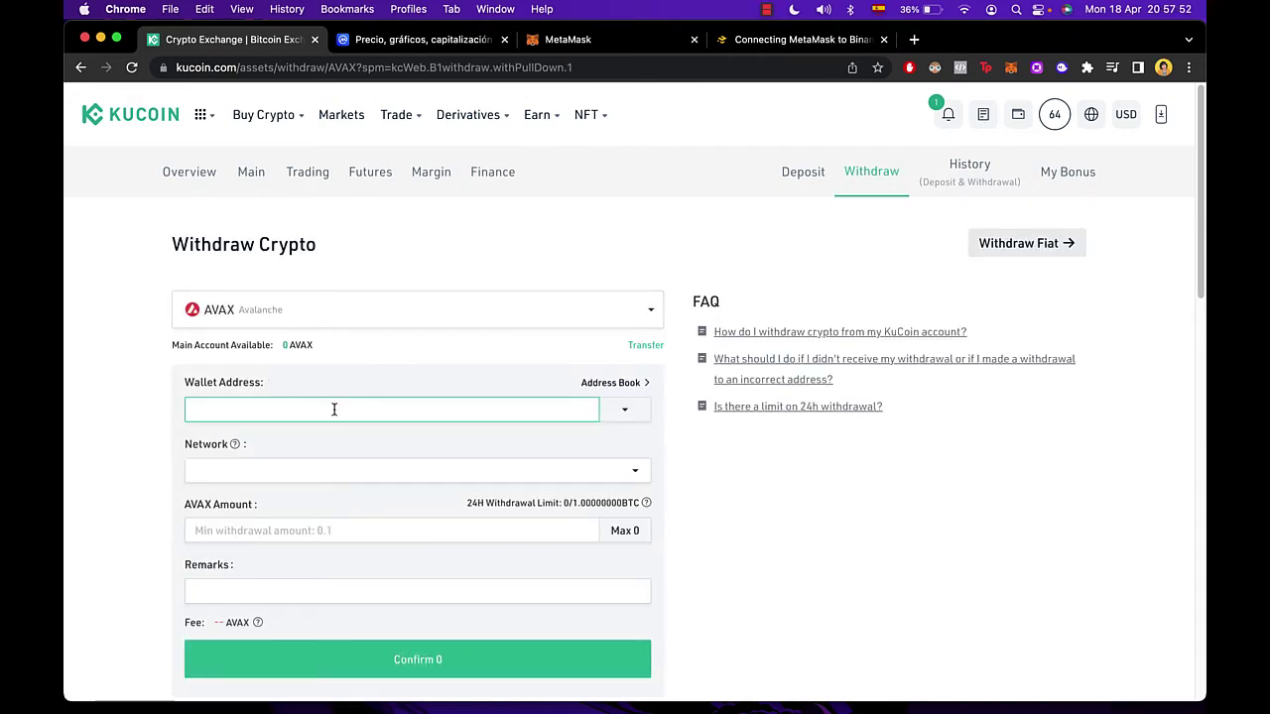
pyautogui.press('super+v')
pyautogui.scroll(-2, 400, 290)
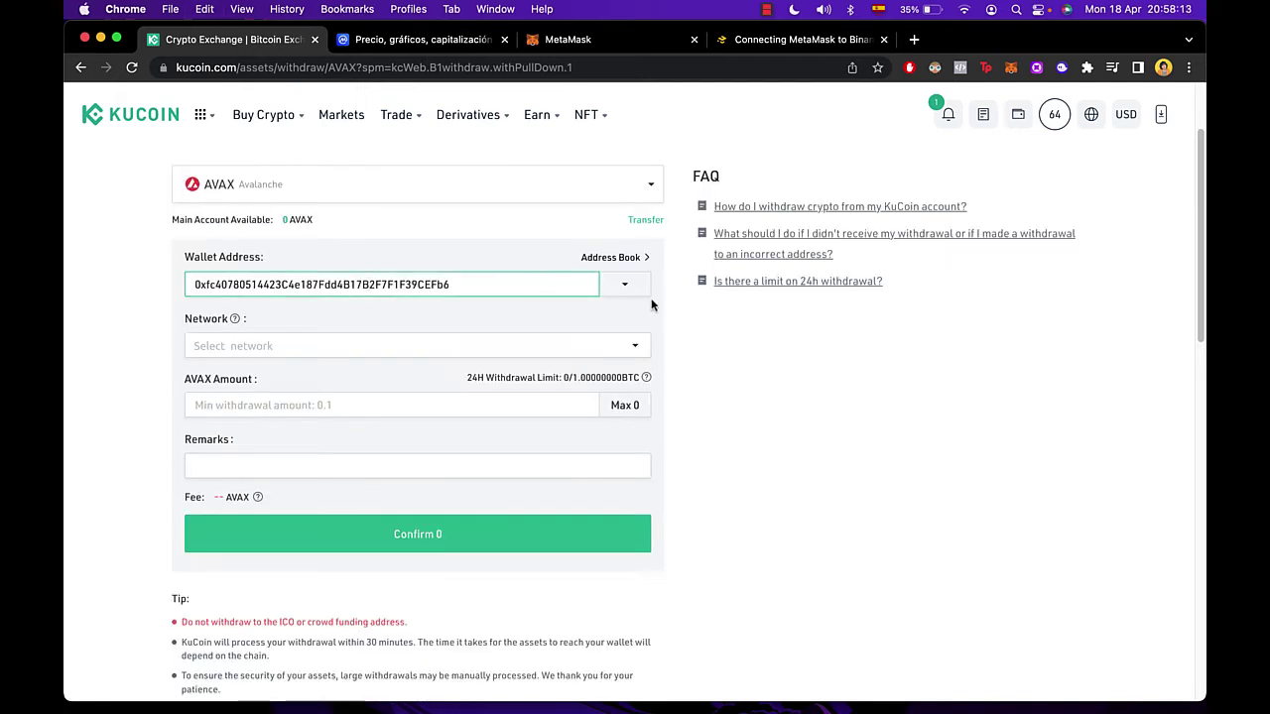
pyautogui.click(648, 291)
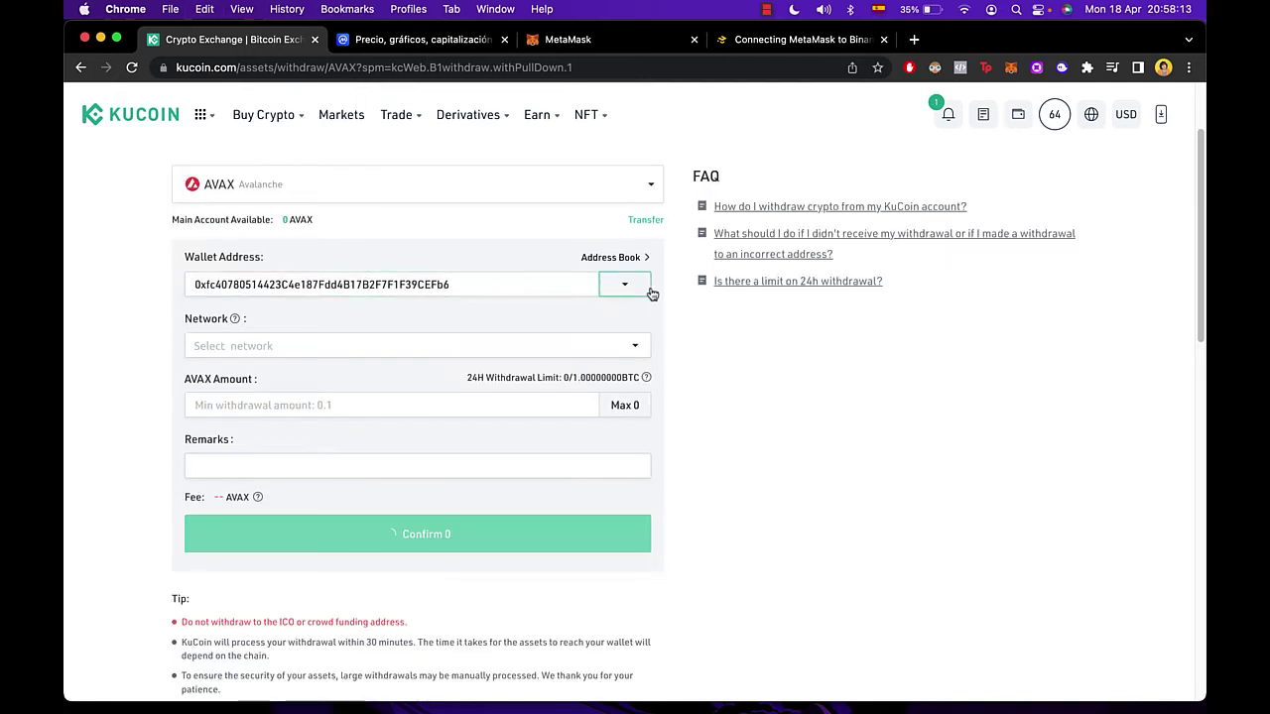
pyautogui.click(522, 287)
pyautogui.click(466, 315)
pyautogui.click(402, 354)
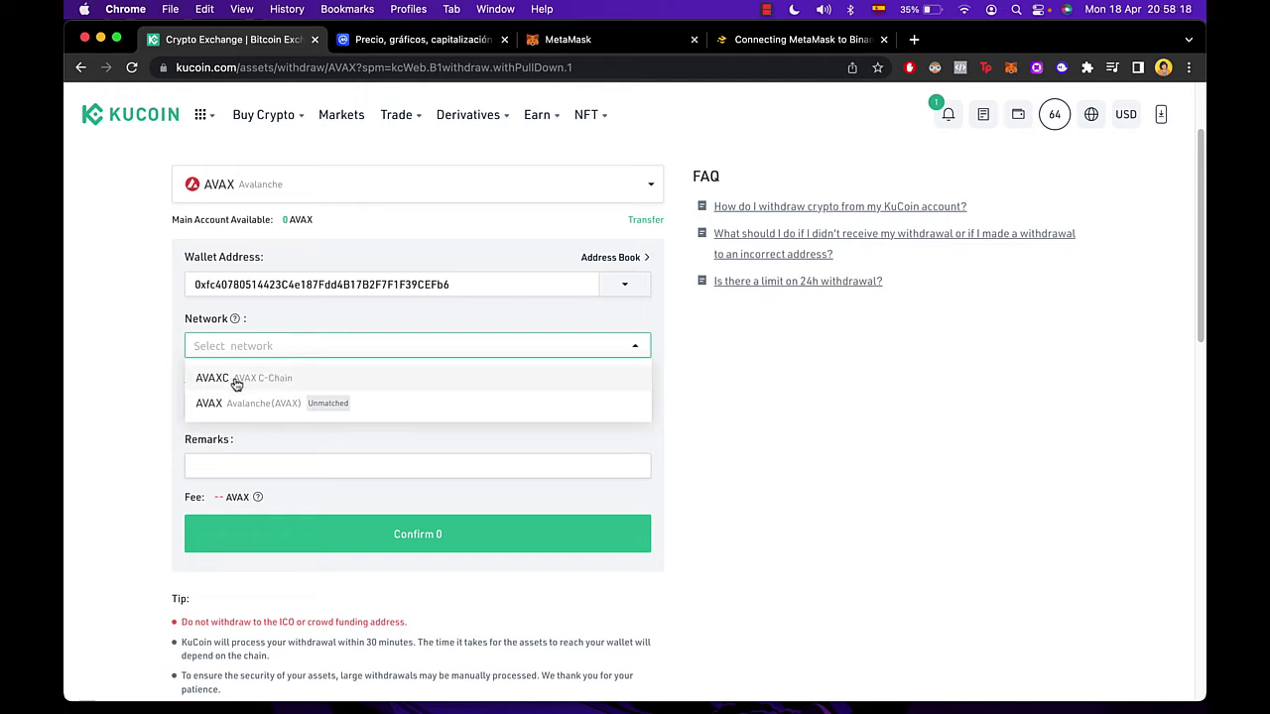
pyautogui.click(288, 379)
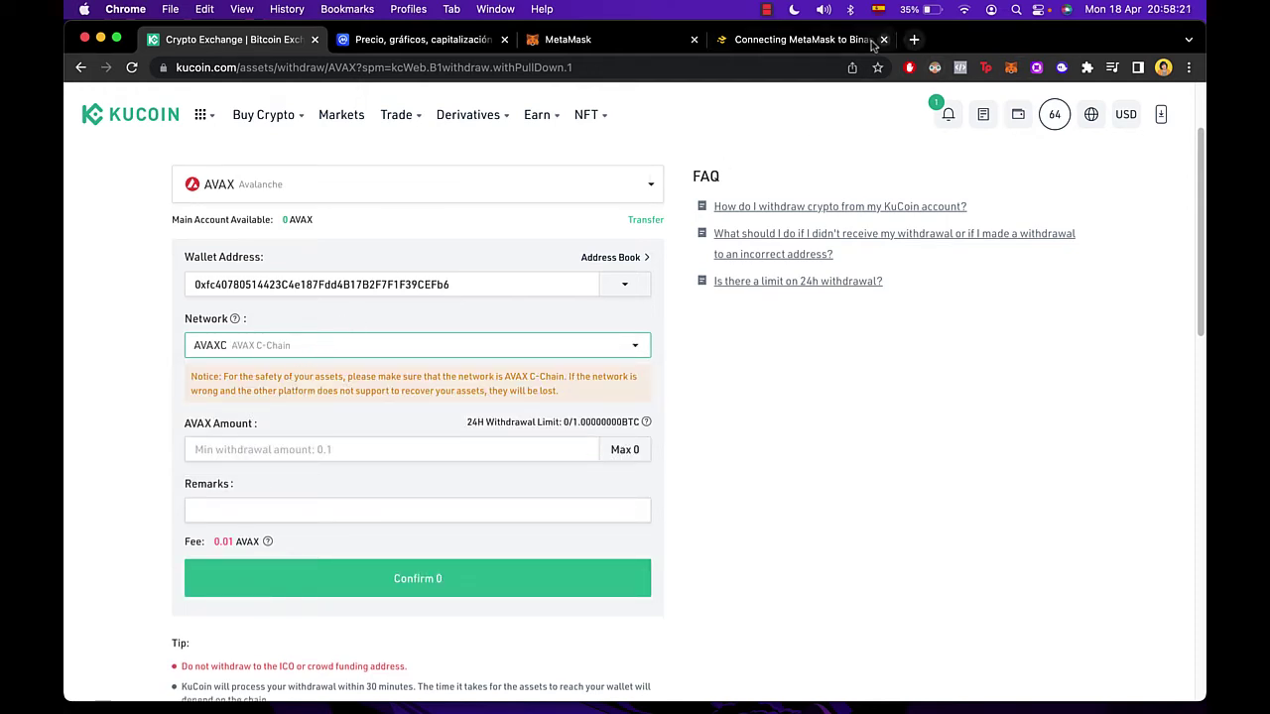
# In the Avalanche MetaMask guide, select the network settings and the Avalanche Network name.
pyautogui.click(798, 39)
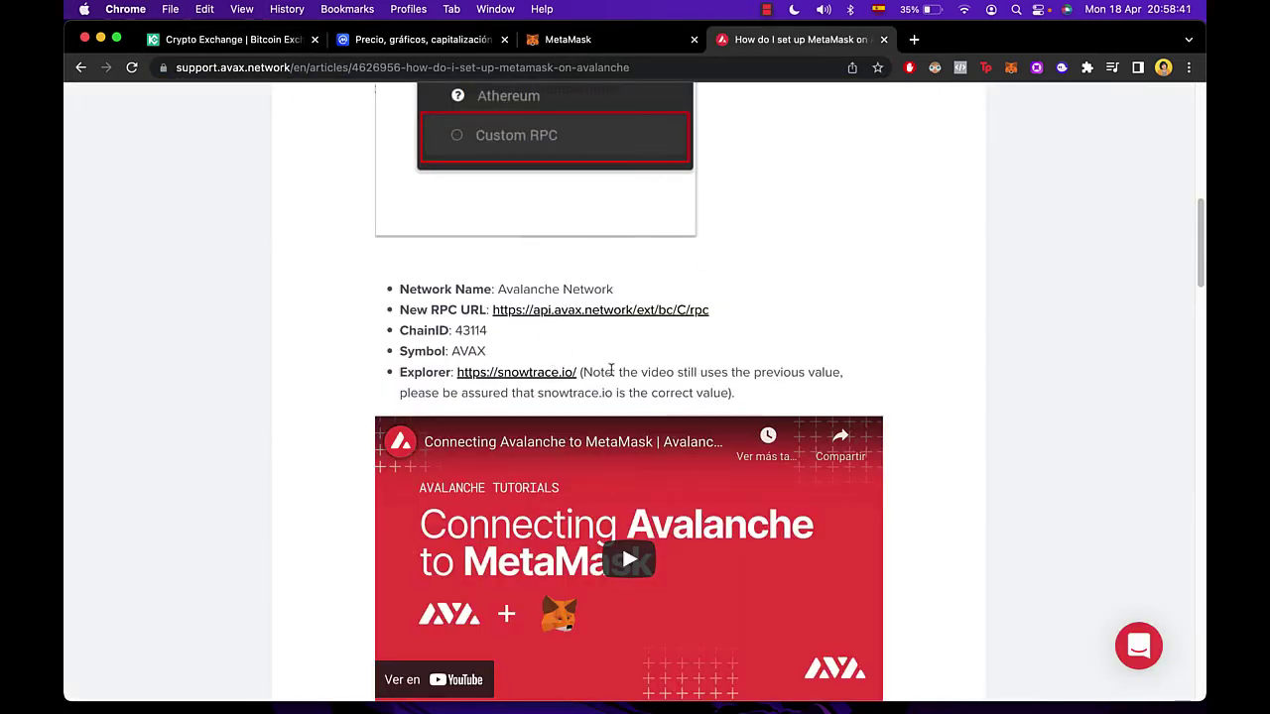
pyautogui.moveTo(579, 373); pyautogui.dragTo(496, 287)
pyautogui.click(635, 281)
pyautogui.moveTo(614, 289); pyautogui.dragTo(513, 291)
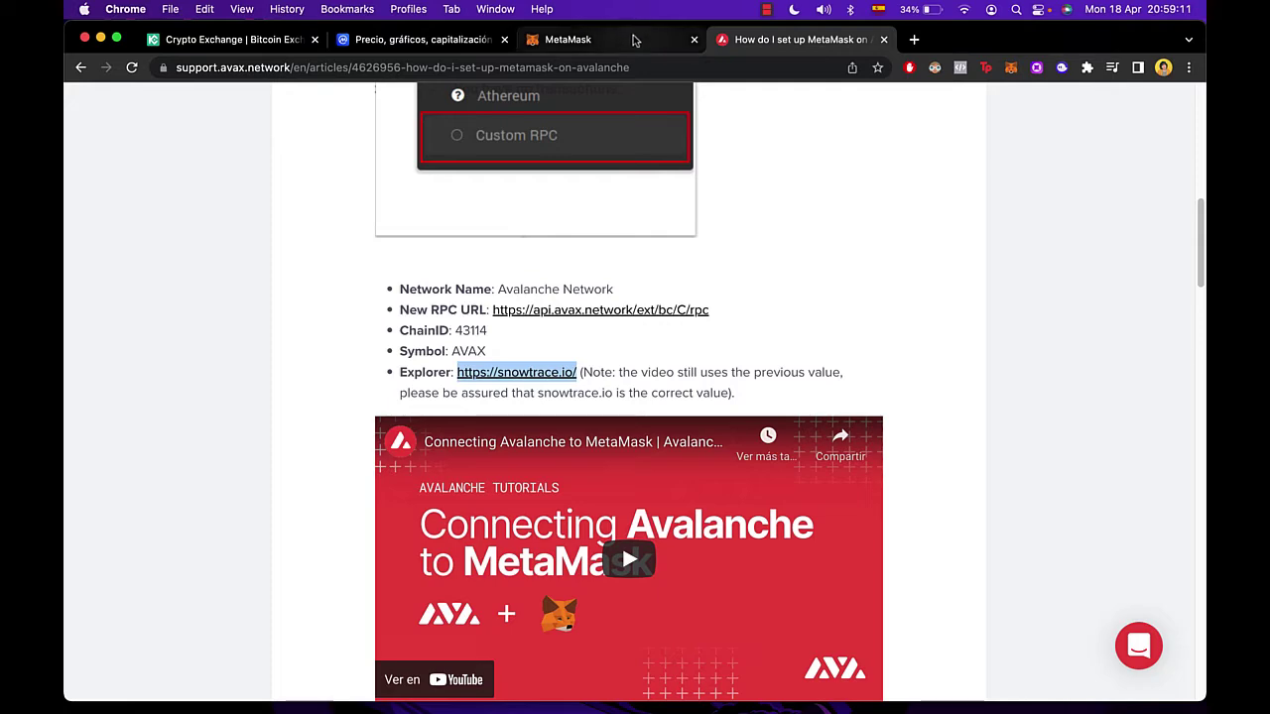
# Paste the Snowtrace explorer URL into the network form and save the Avalanche Network.
pyautogui.hotkey('ctrl', 'shift', 'Tab')
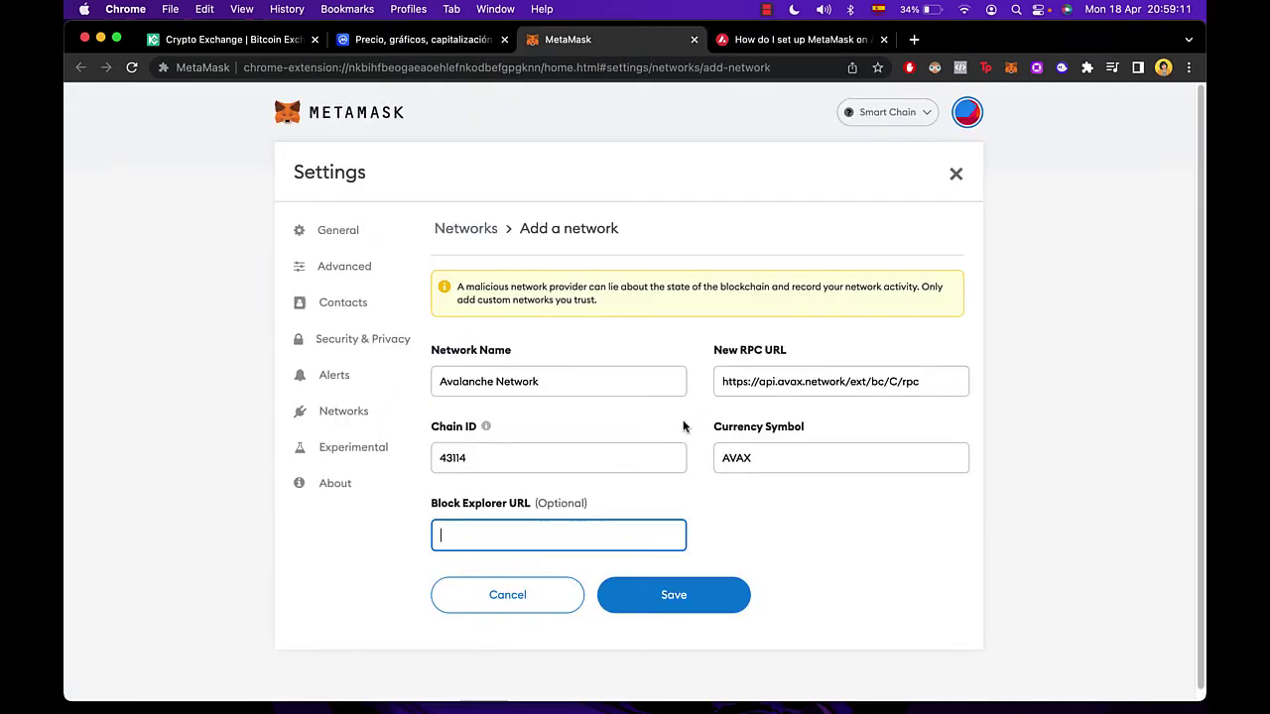
pyautogui.press('super+v')
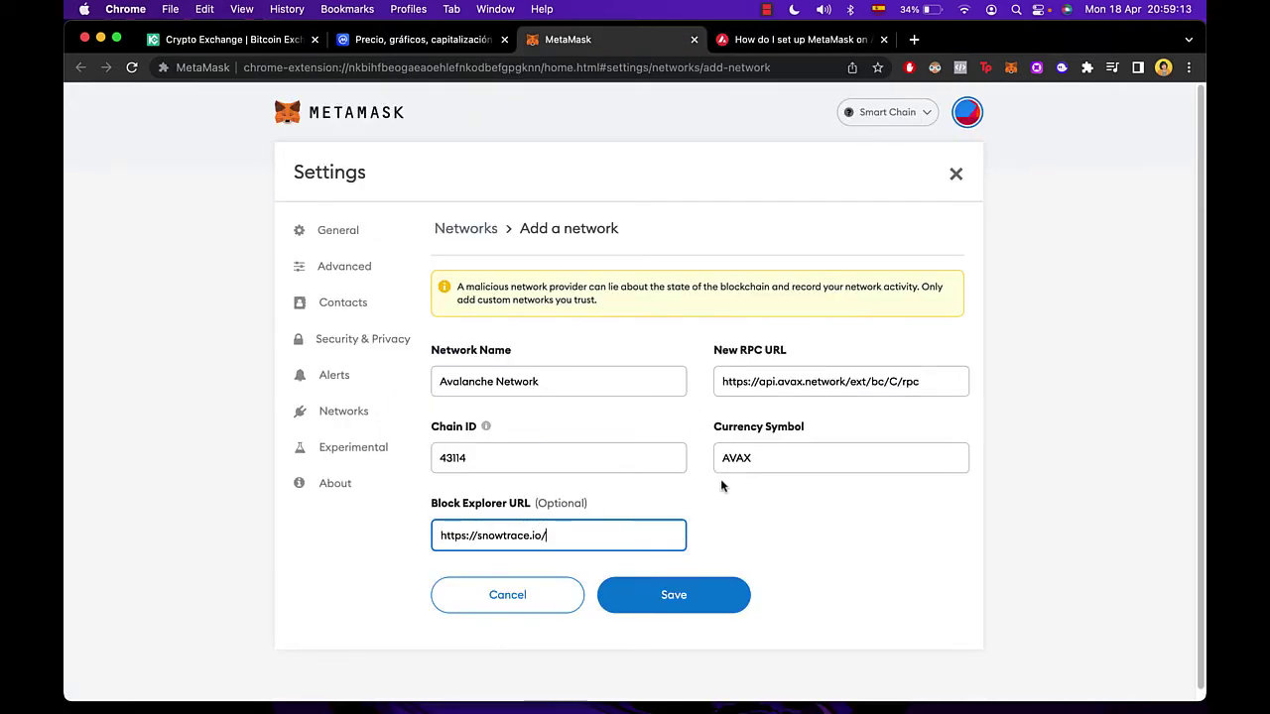
pyautogui.click(674, 601)
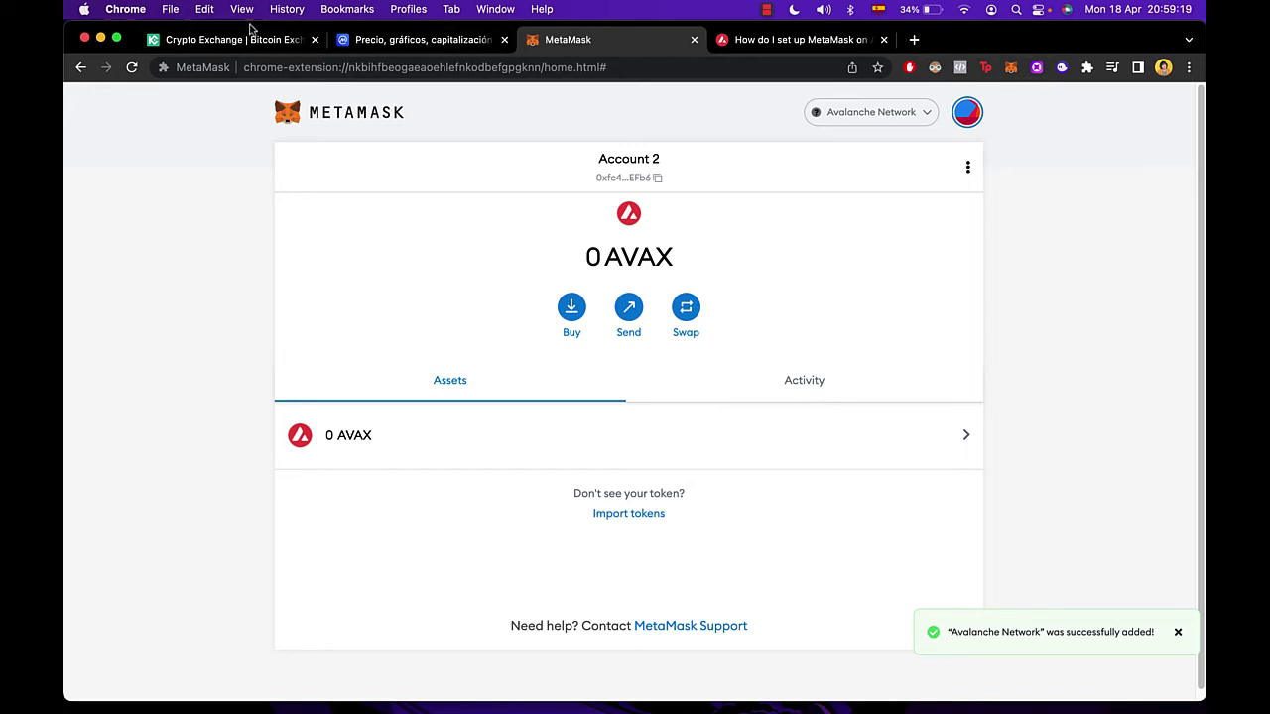
# From KuCoin's withdrawal page, confirm Avalanche Network stays active in MetaMask.
pyautogui.click(270, 44)
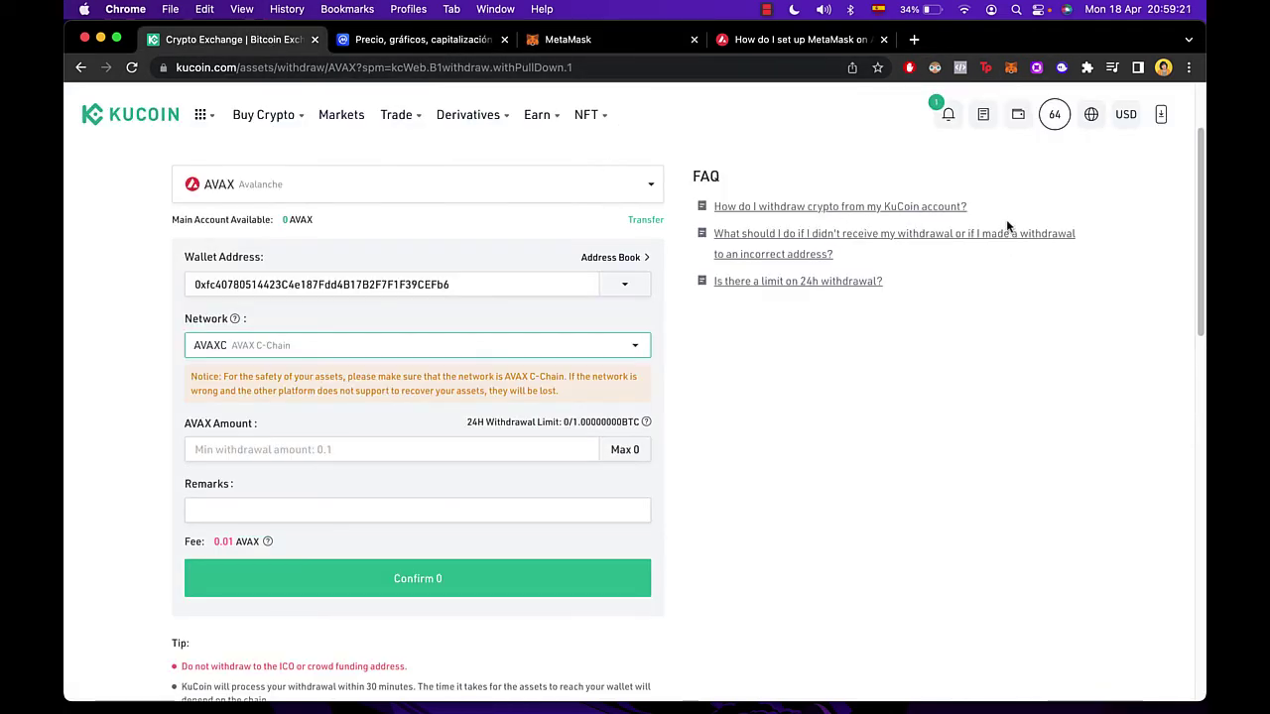
pyautogui.moveTo(1022, 113)
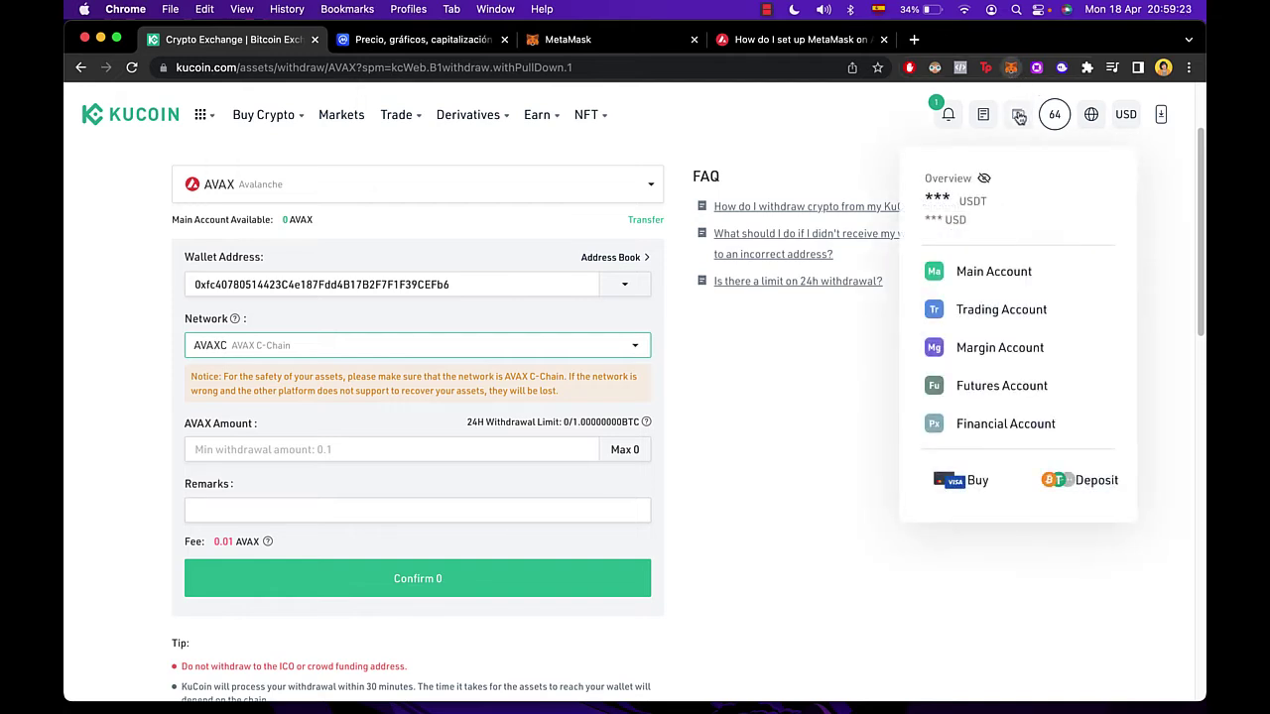
pyautogui.click(1010, 67)
pyautogui.click(929, 107)
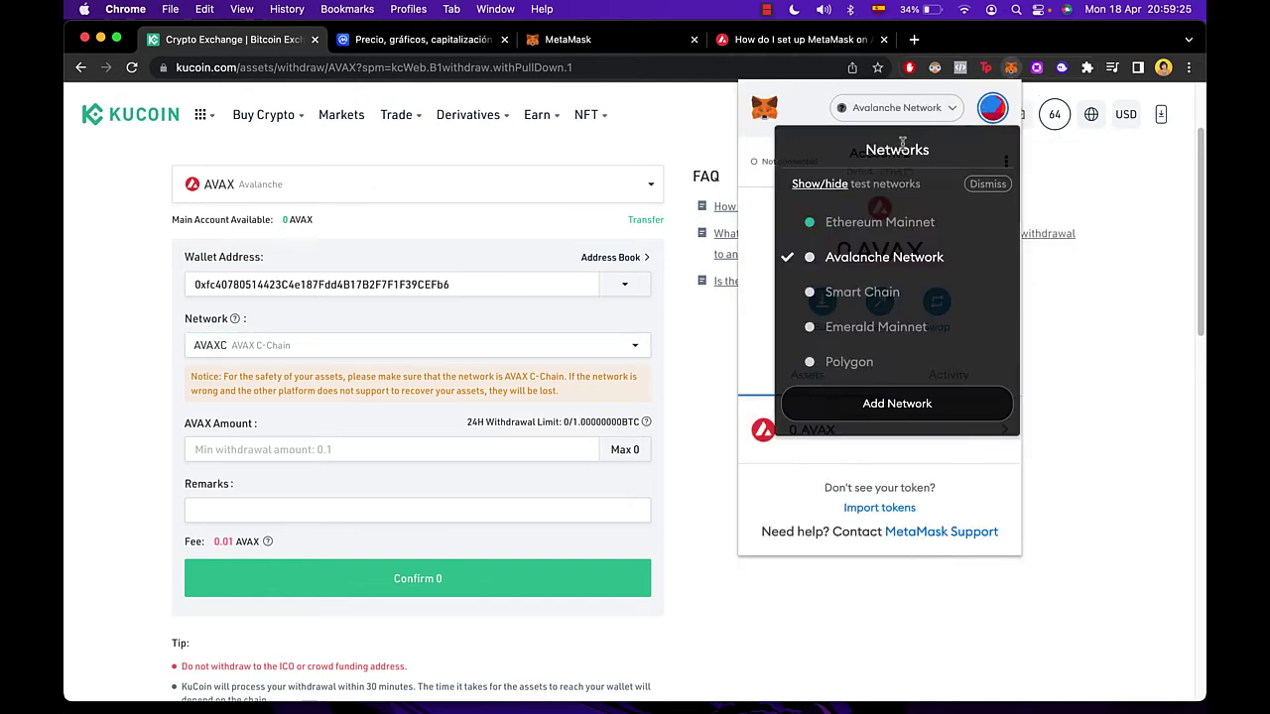
pyautogui.click(888, 261)
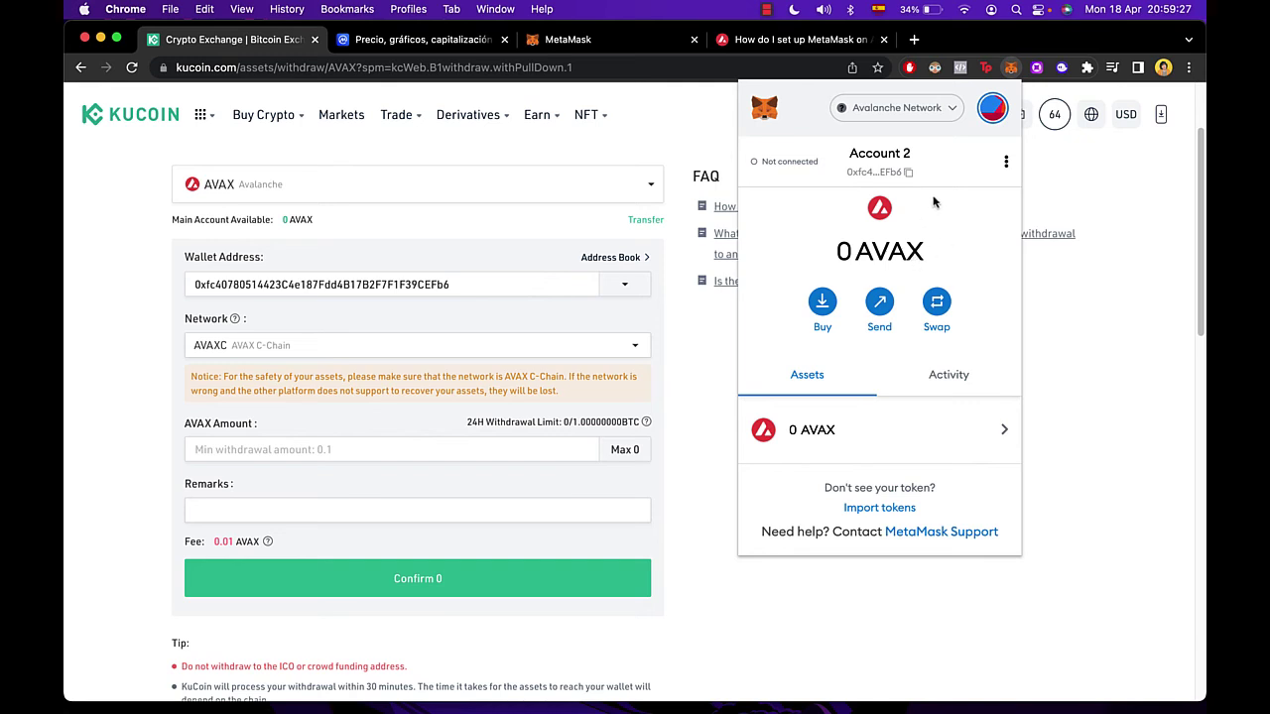
# Copy the account address into KuCoin's withdrawal address and pick the AVAXC network.
pyautogui.click(908, 177)
pyautogui.click(333, 285)
pyautogui.click(344, 349)
pyautogui.click(297, 377)
# Enter 4 as the AVAX amount, submit the withdrawal, and check today's notifications.
pyautogui.click(355, 446)
pyautogui.scroll(-2, 387, 427)
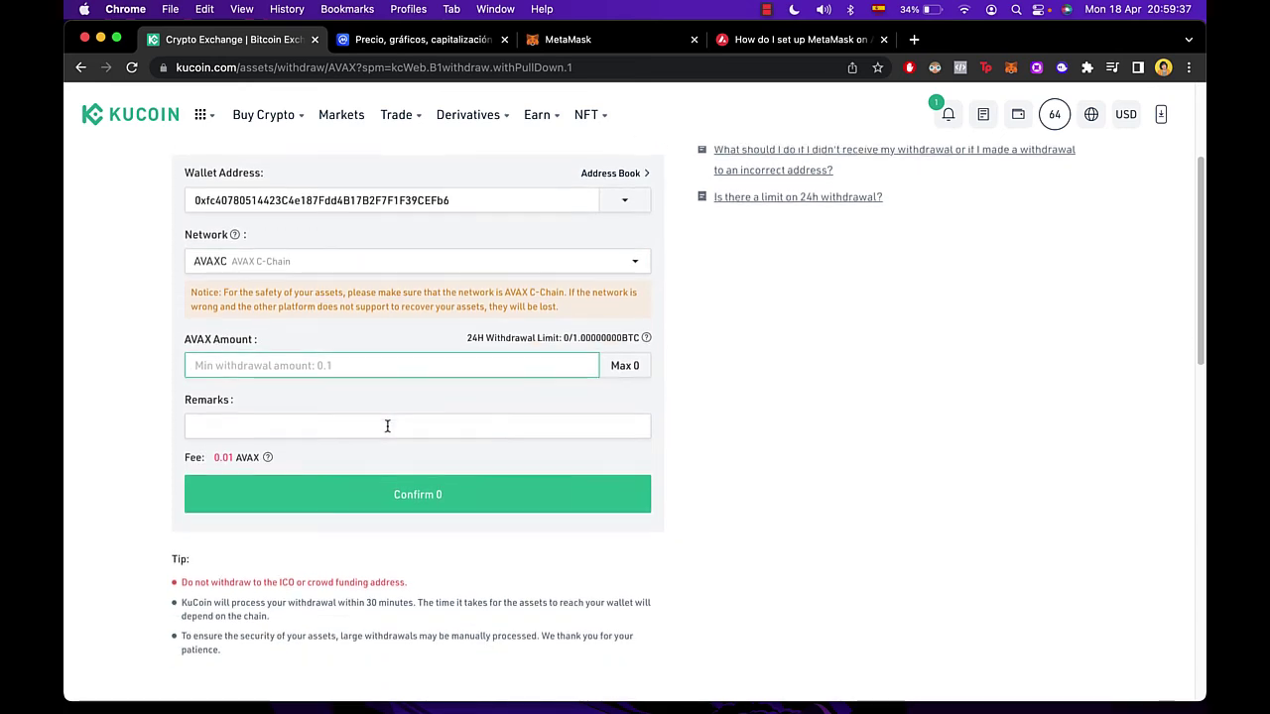
pyautogui.write('4')
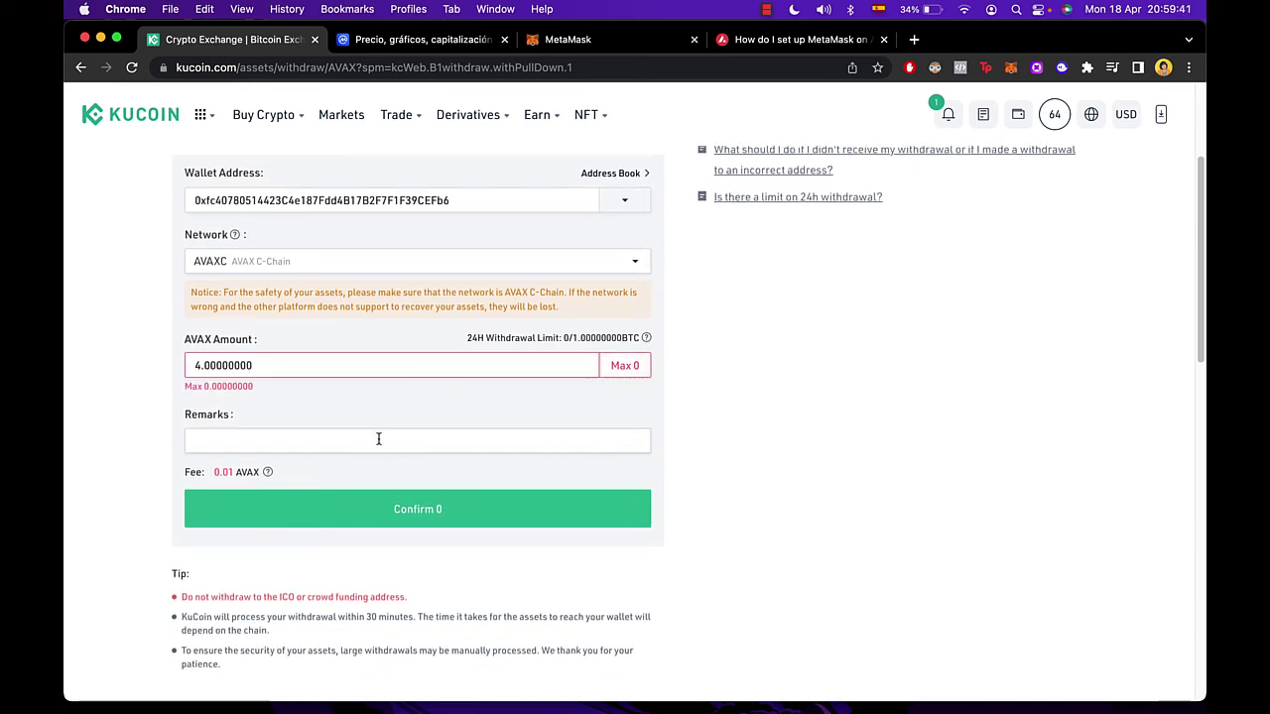
pyautogui.click(376, 443)
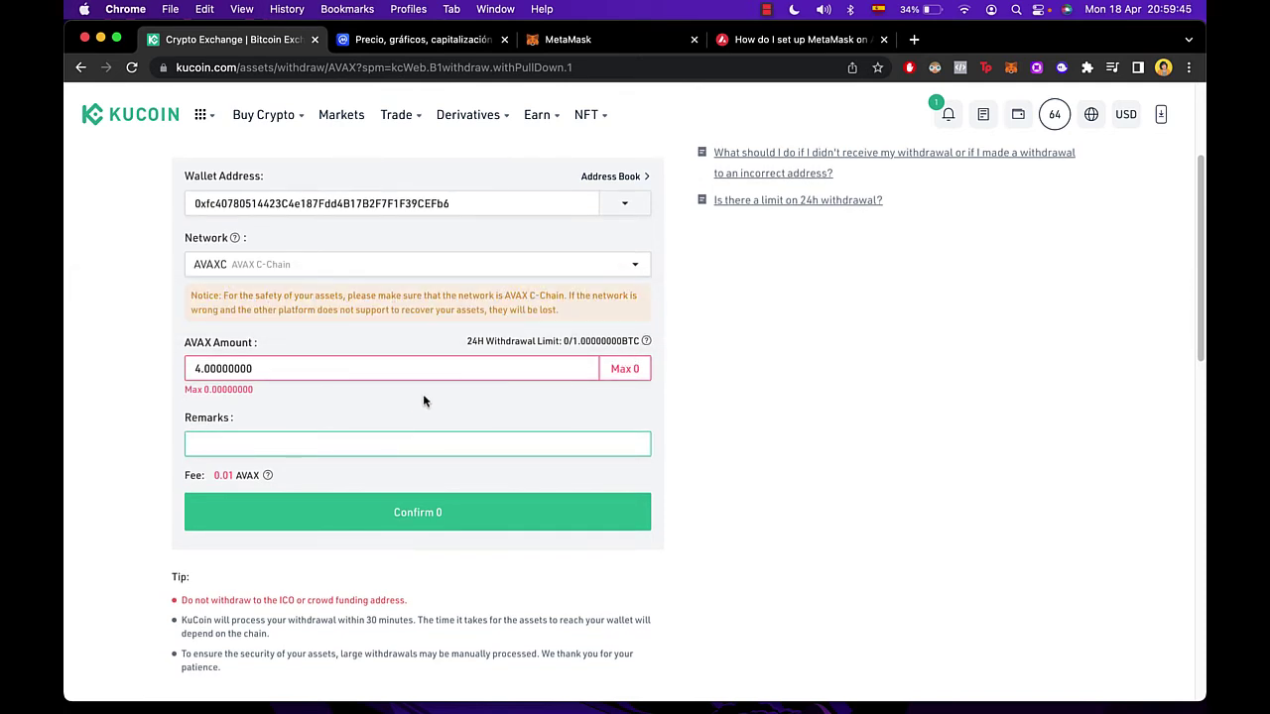
pyautogui.scroll(-1, 420, 411)
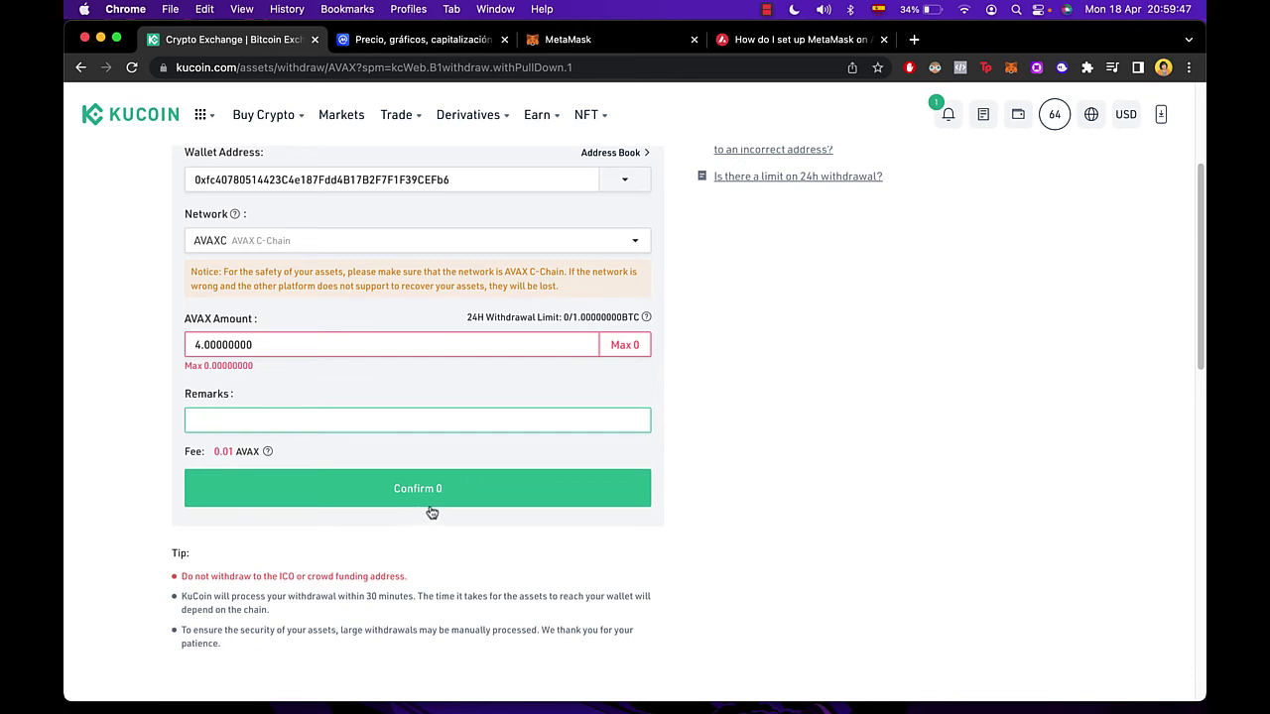
pyautogui.click(439, 496)
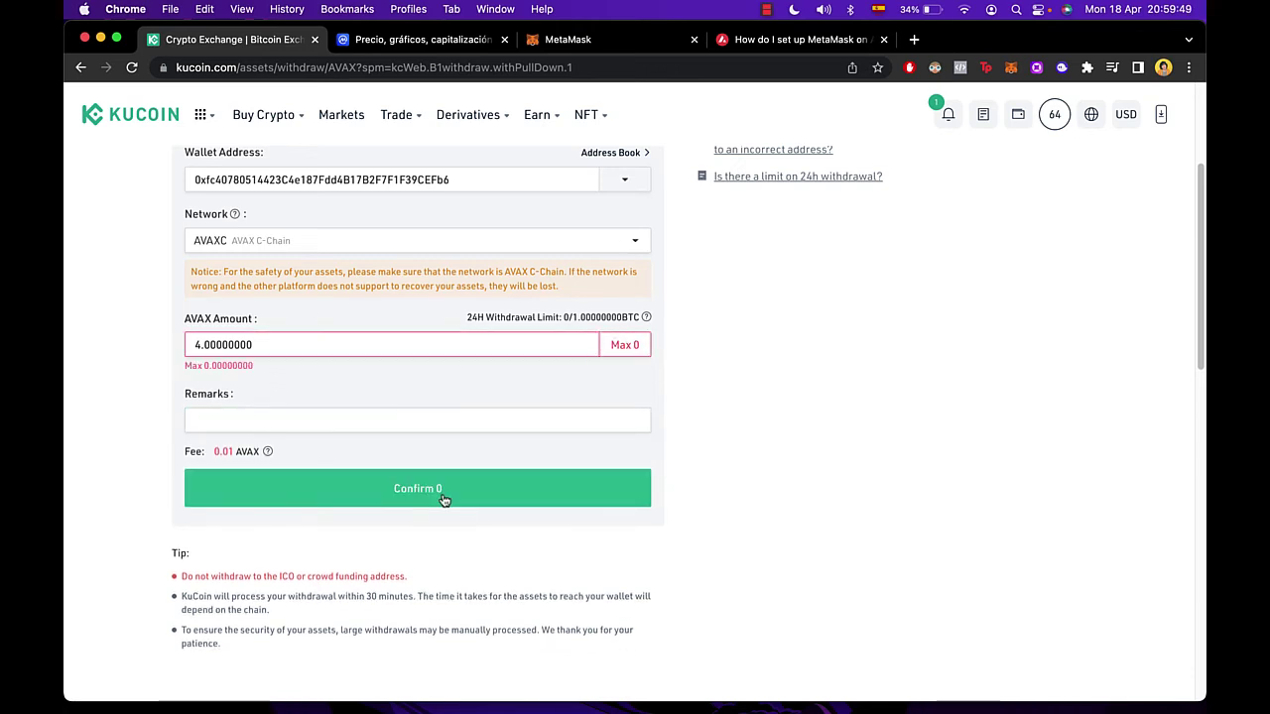
pyautogui.click(948, 114)
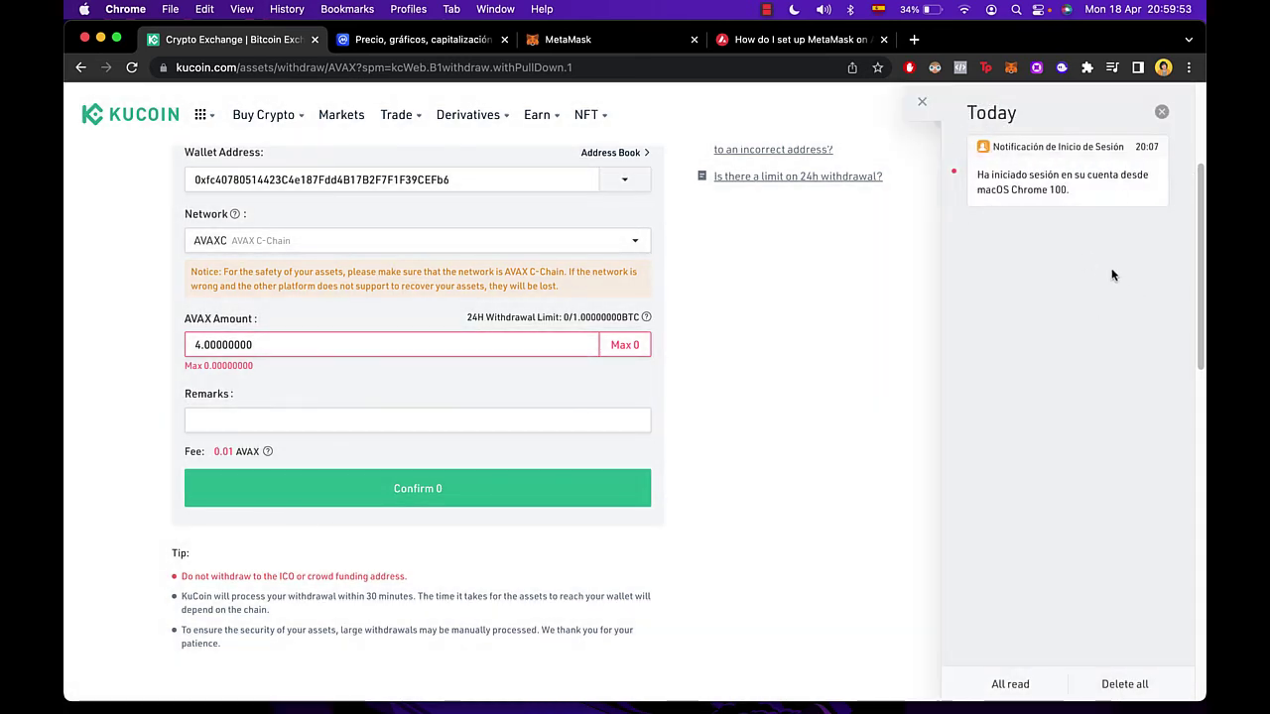
# Switch the MetaMask wallet to the Polygon network.
pyautogui.click(1010, 69)
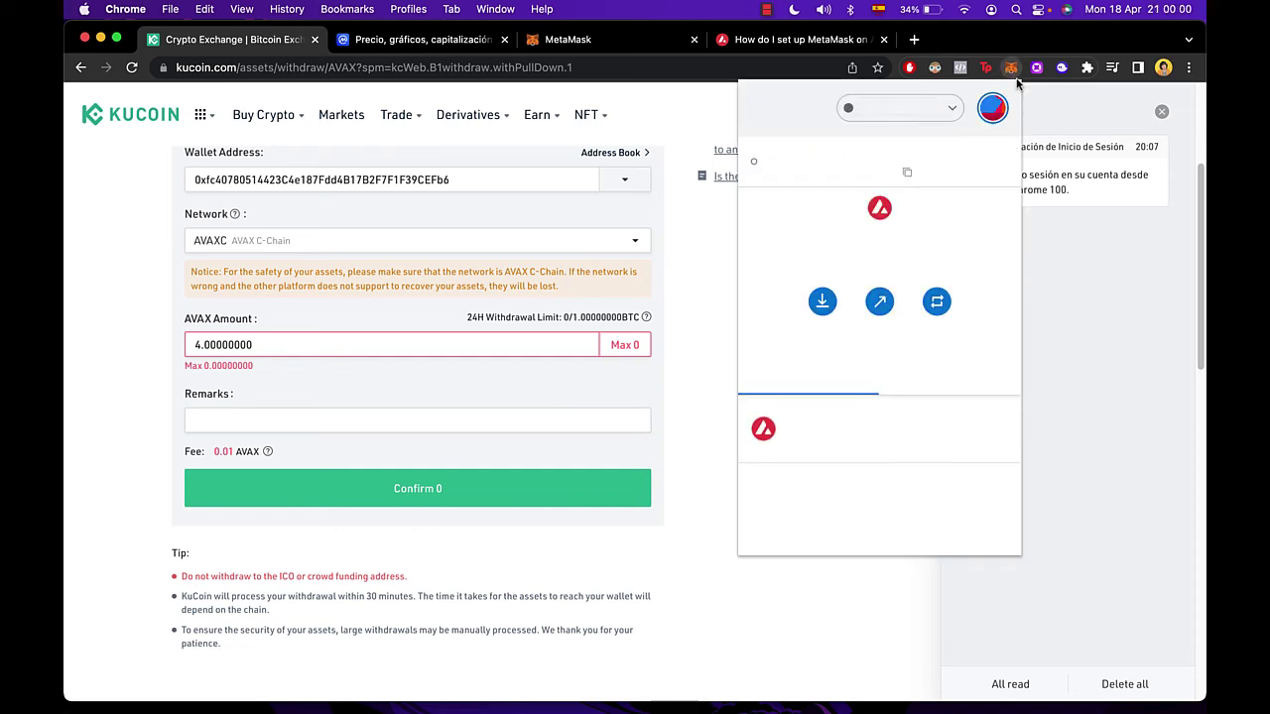
pyautogui.click(909, 111)
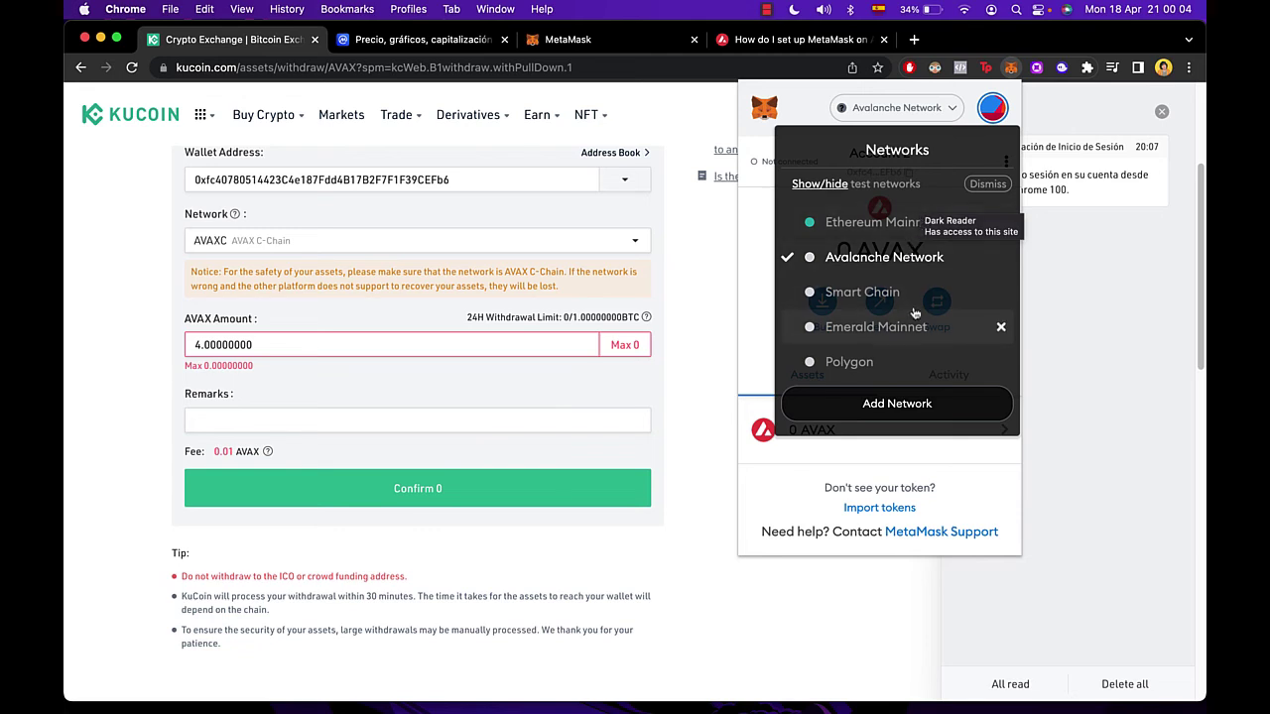
pyautogui.click(863, 361)
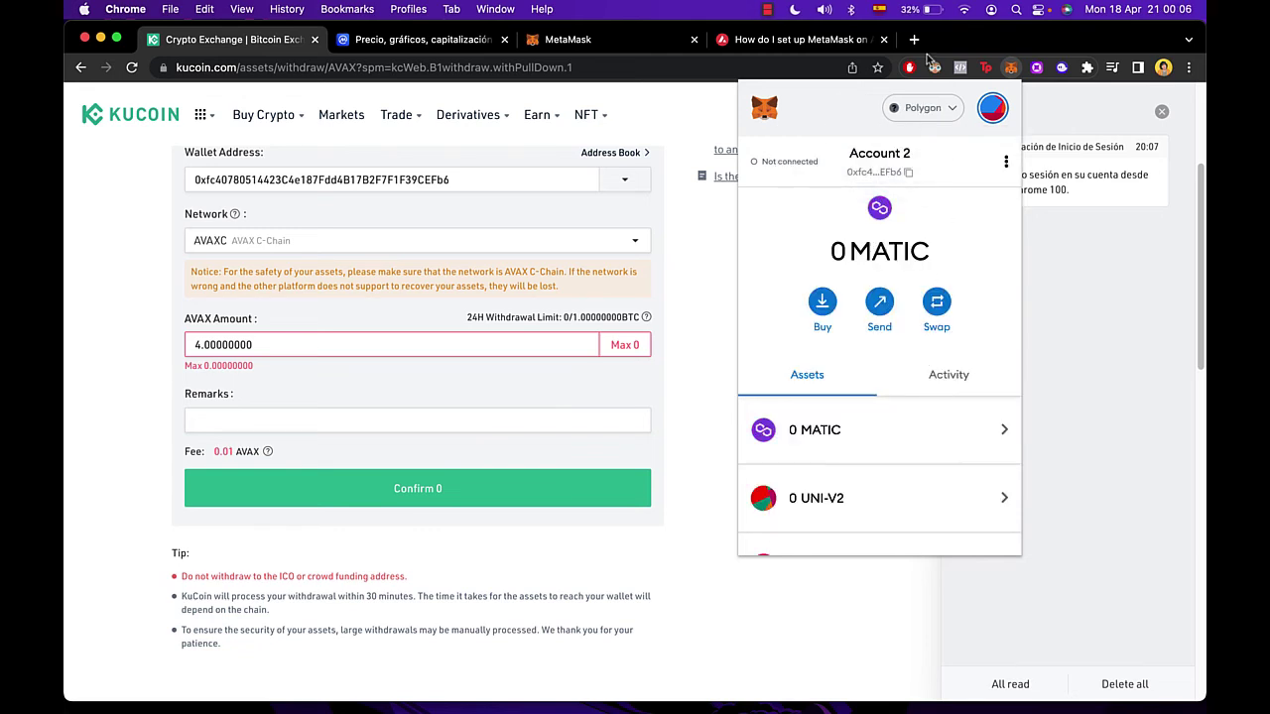
# Open the 0 MATIC asset to show its Apr 12 Send of -0.00049621 MATIC.
pyautogui.scroll(-1, 895, 343)
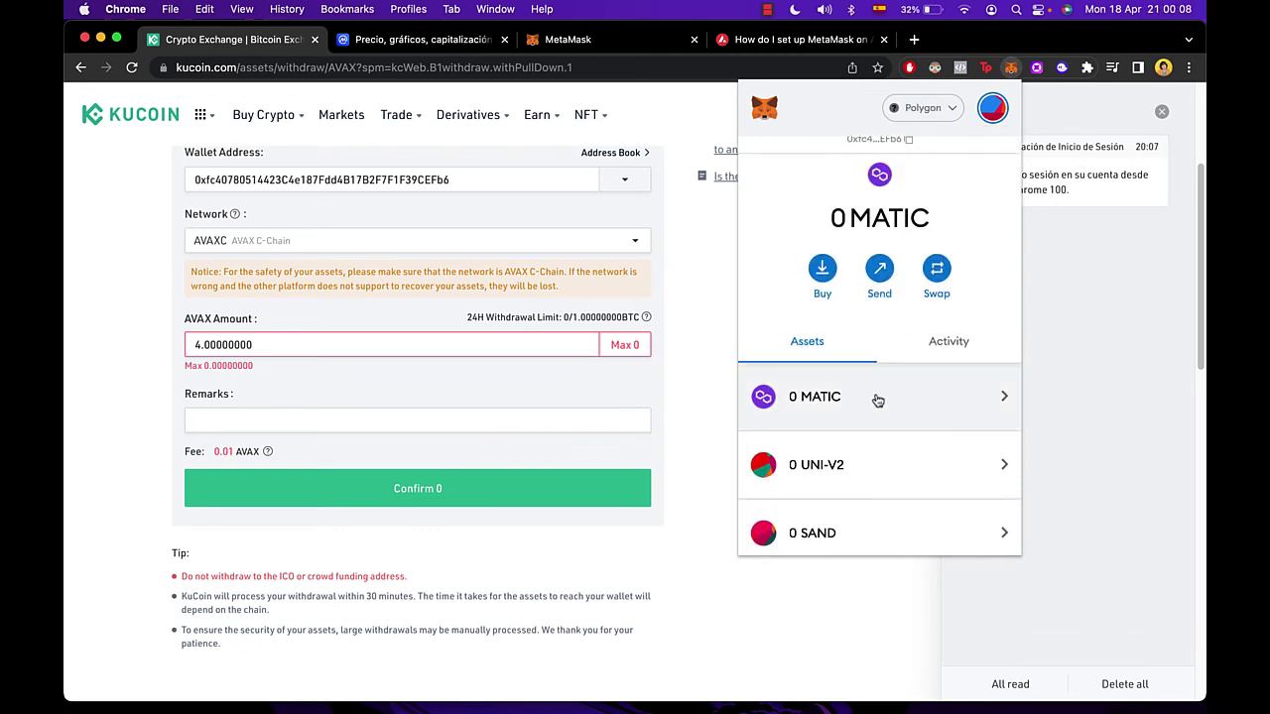
pyautogui.click(846, 405)
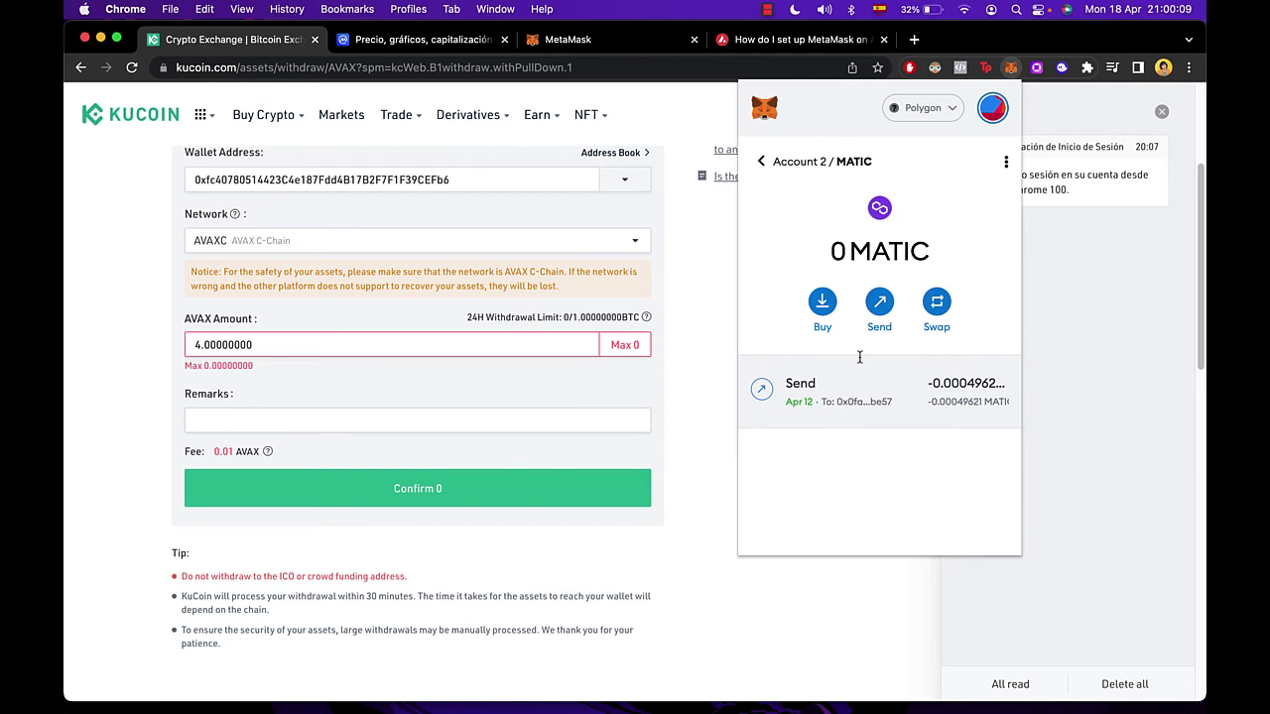
pyautogui.click(756, 163)
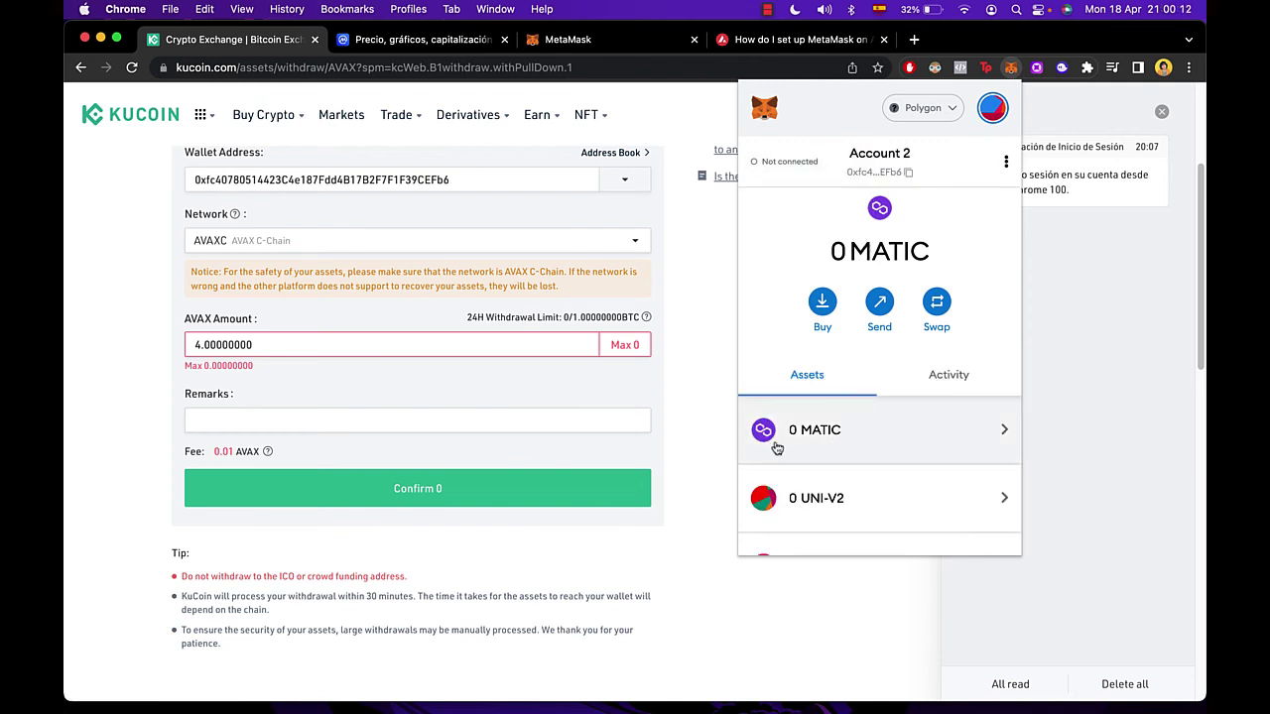
pyautogui.click(844, 443)
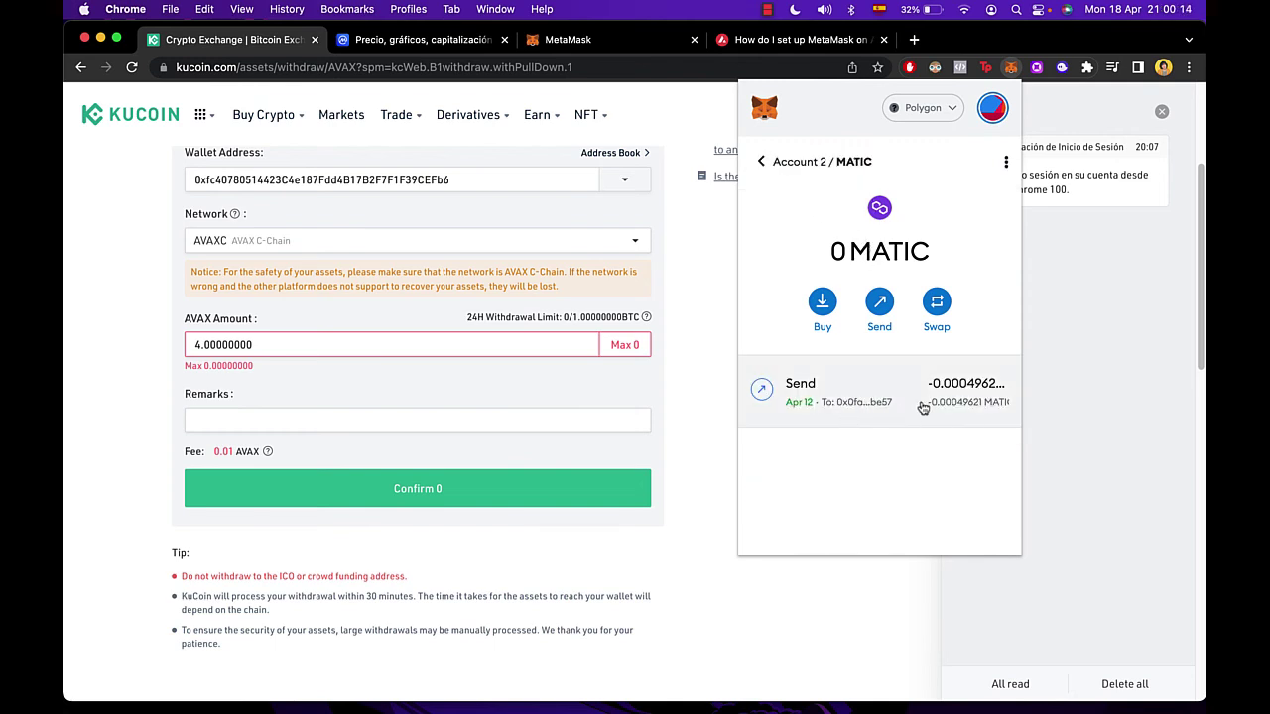
# View the confirmed Apr 12 MATIC Send: -0.00049621 MATIC plus 0.00065 gas, total 0.0011458 MATIC.
pyautogui.click(840, 415)
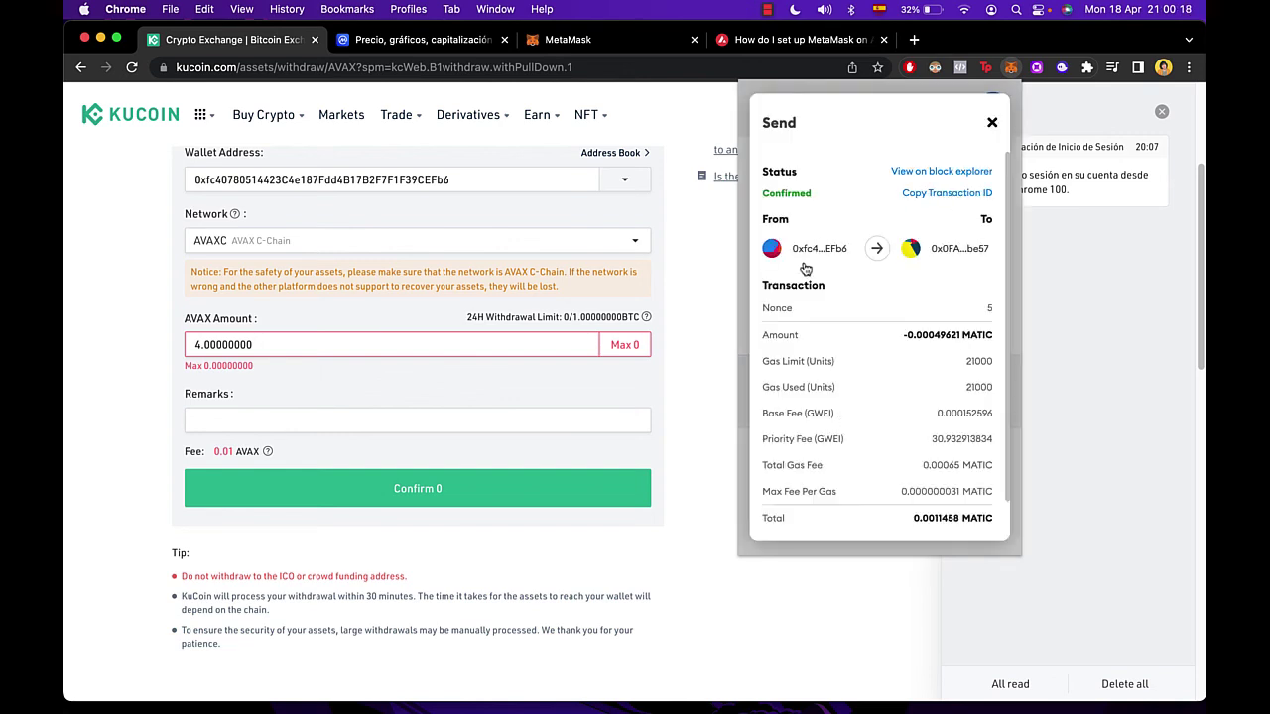